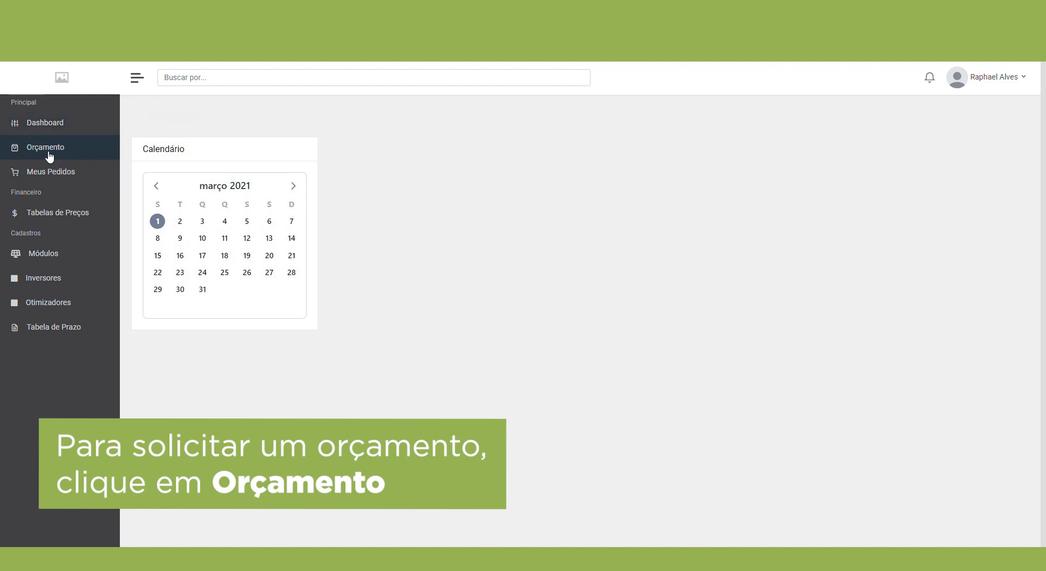
Step: Open a new Orçamento at the Dimensionamento step and select its quote title field
click(167, 144)
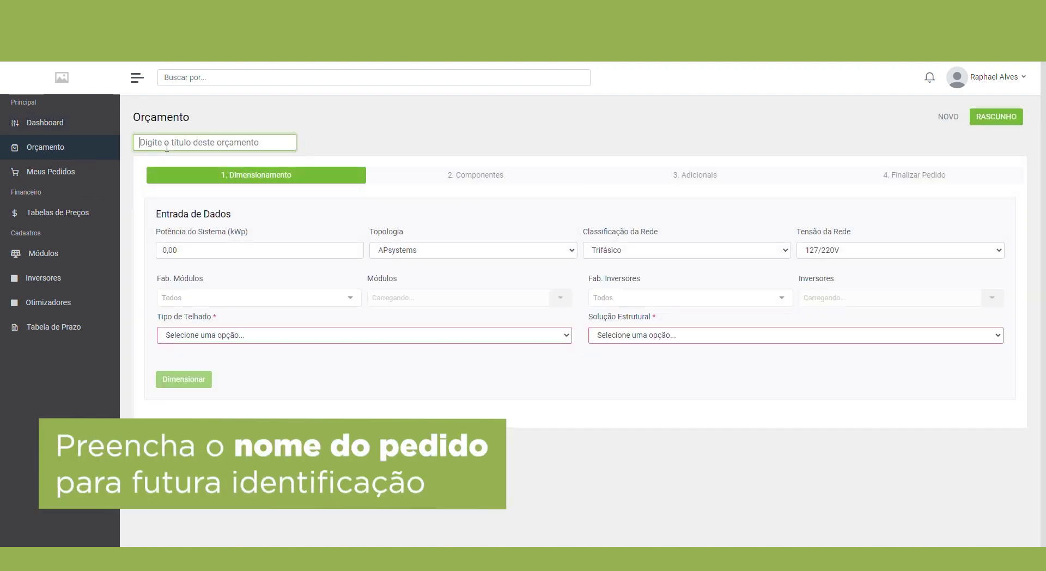
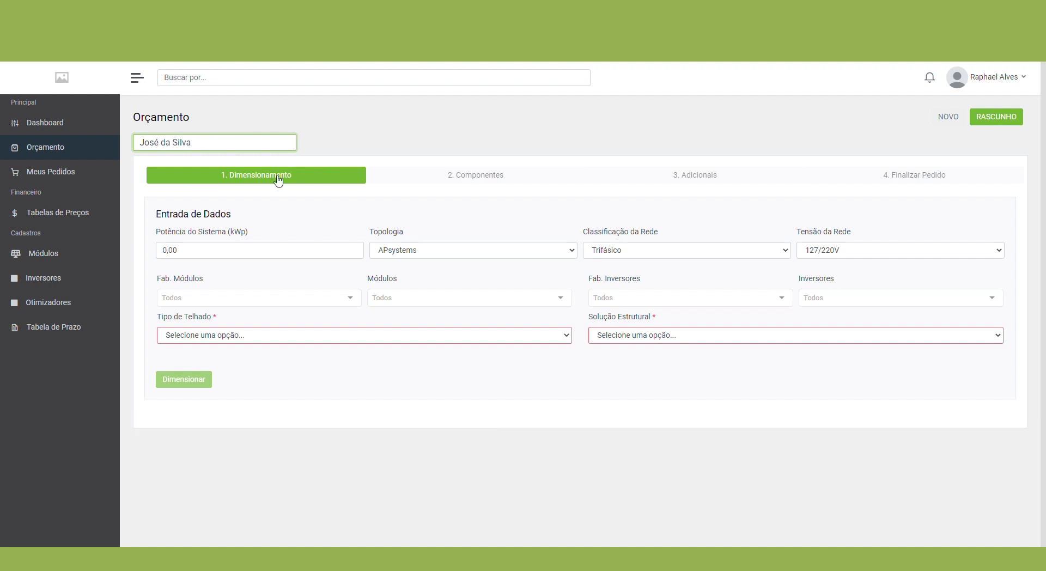
Step: Title the quote with the client's name and set 4,98 kWp power with Bifásico grid classification
click(232, 252)
text(498)
key(Tab)
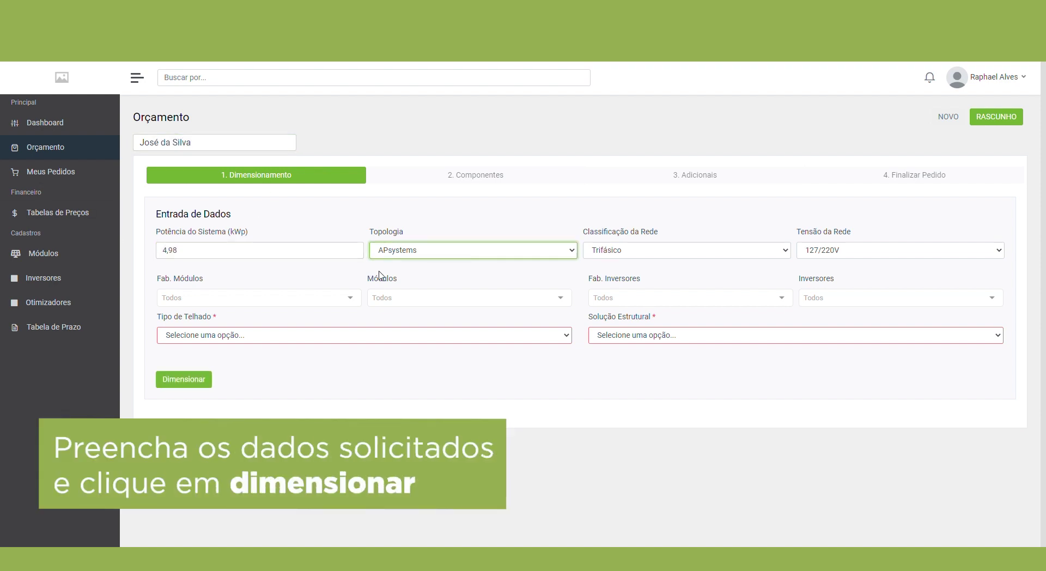
key(Tab)
key(Up)
key(Tab)
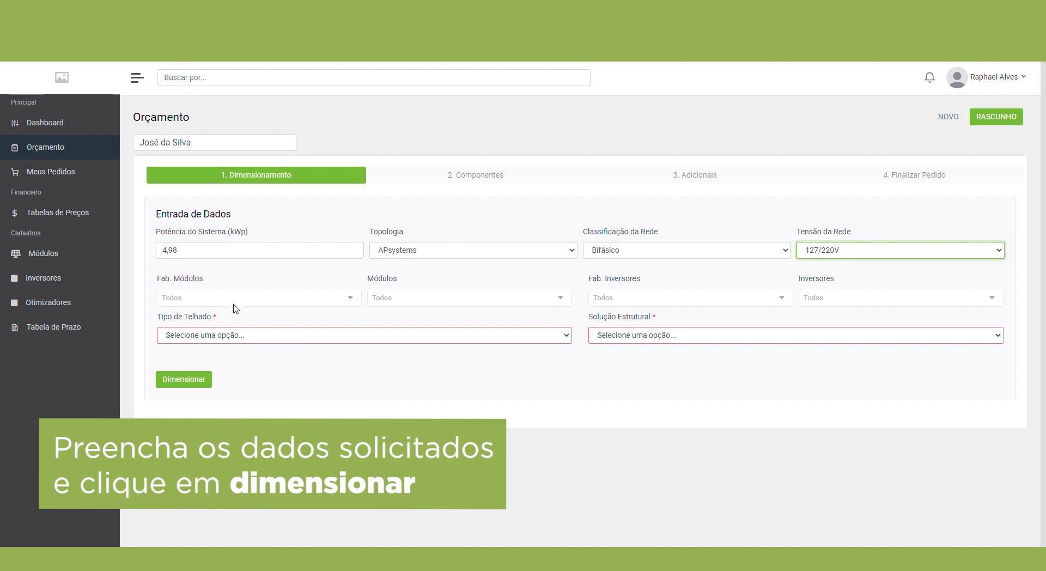
Step: Choose CANADIAN SOLAR HIKU CS3W-415P modules, APSYSTEMS inverters, Cerâmico roof and SPIN rail structure
click(235, 298)
click(223, 332)
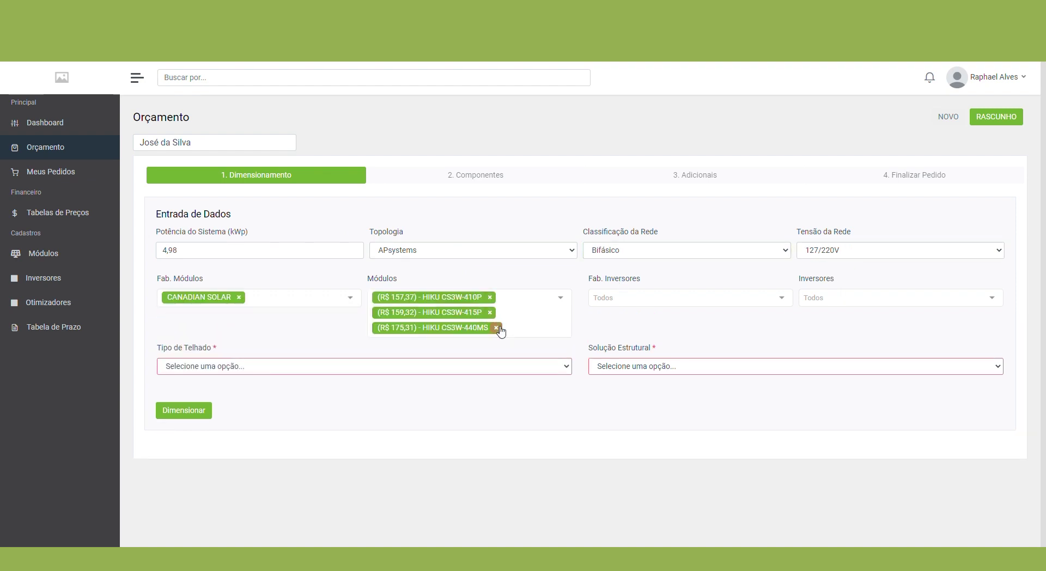
click(496, 327)
click(489, 297)
click(684, 299)
click(646, 313)
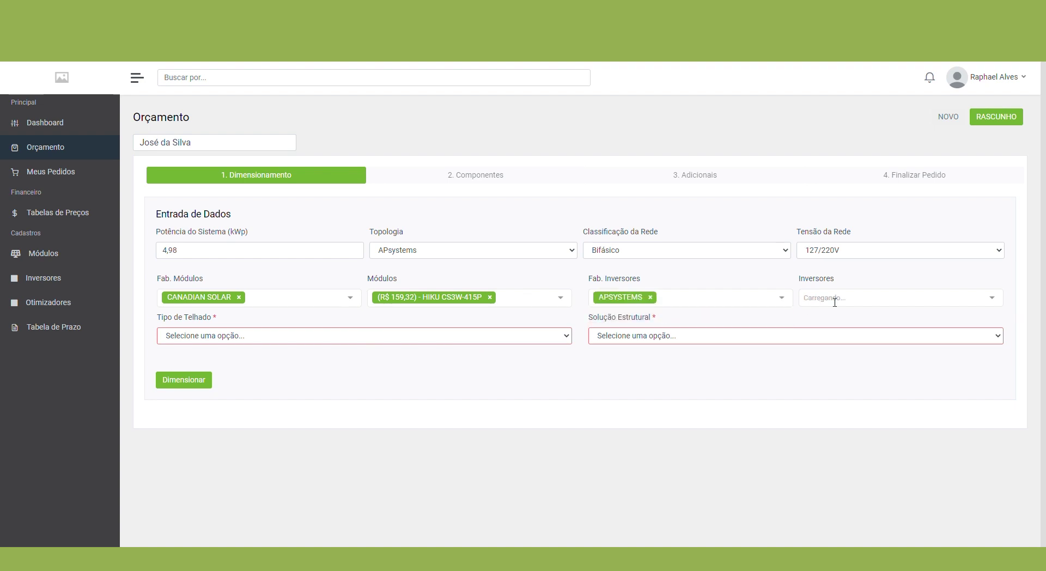
click(178, 377)
click(623, 392)
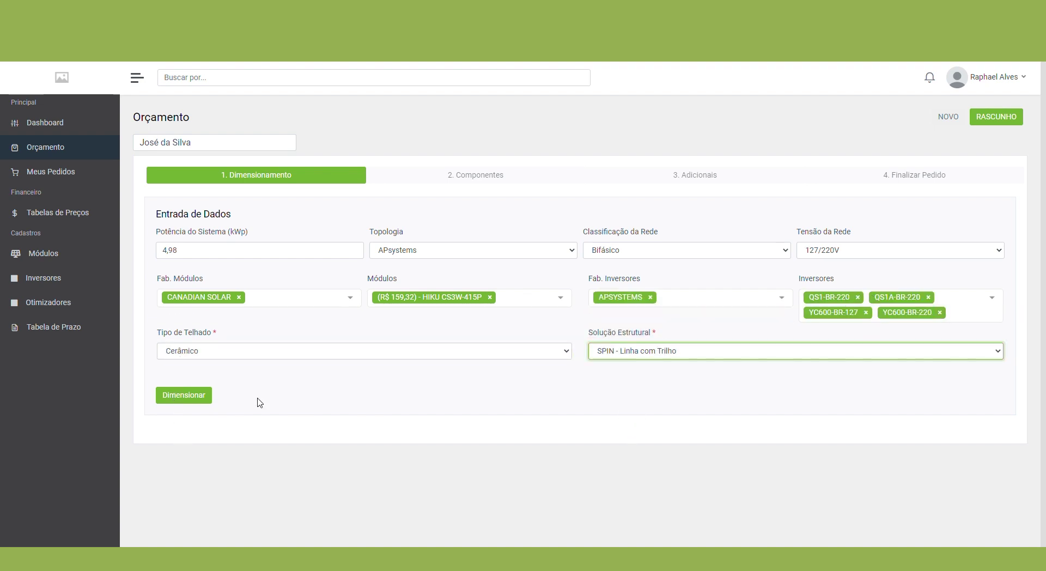
Step: Generate the available kits for the 4,98 kWp system and review the Kits Disponíveis list
click(203, 397)
scroll(280, 305, down, 8)
scroll(252, 267, down, 2)
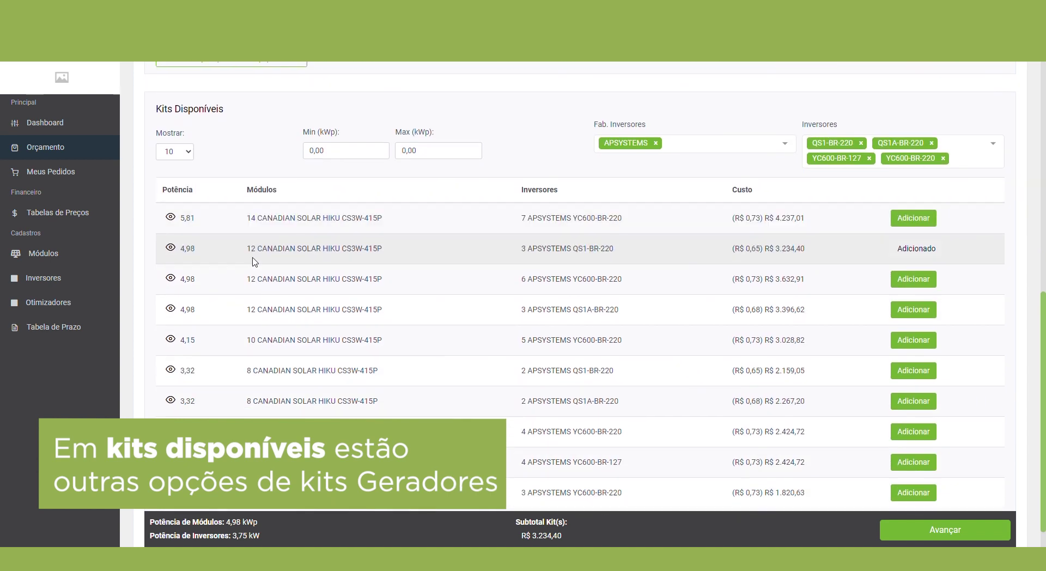
scroll(637, 285, down, 2)
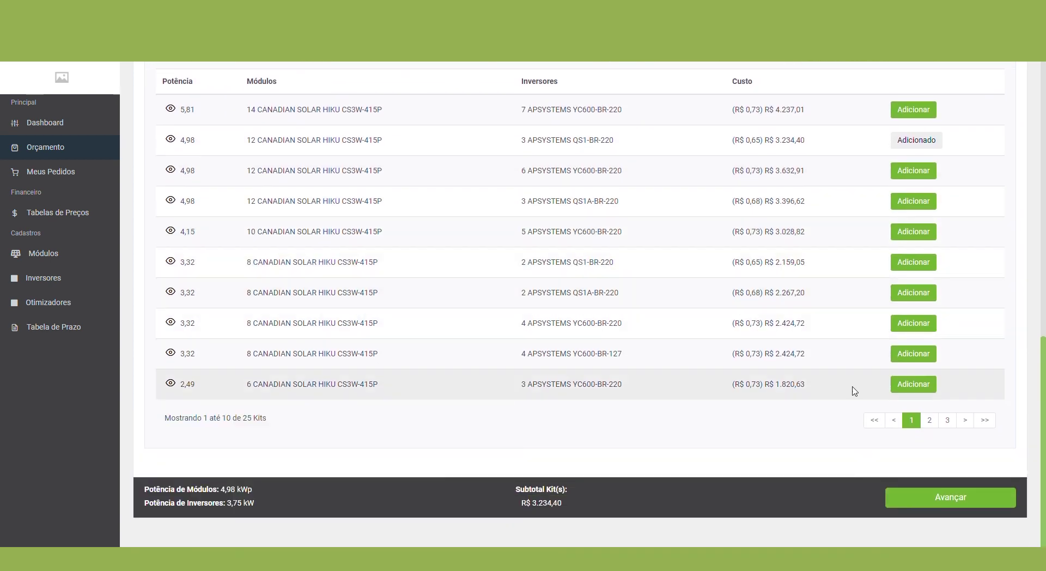
Step: Advance to 2. Componentes with the R$ 3.234,40 kit and check the kit summary
click(899, 500)
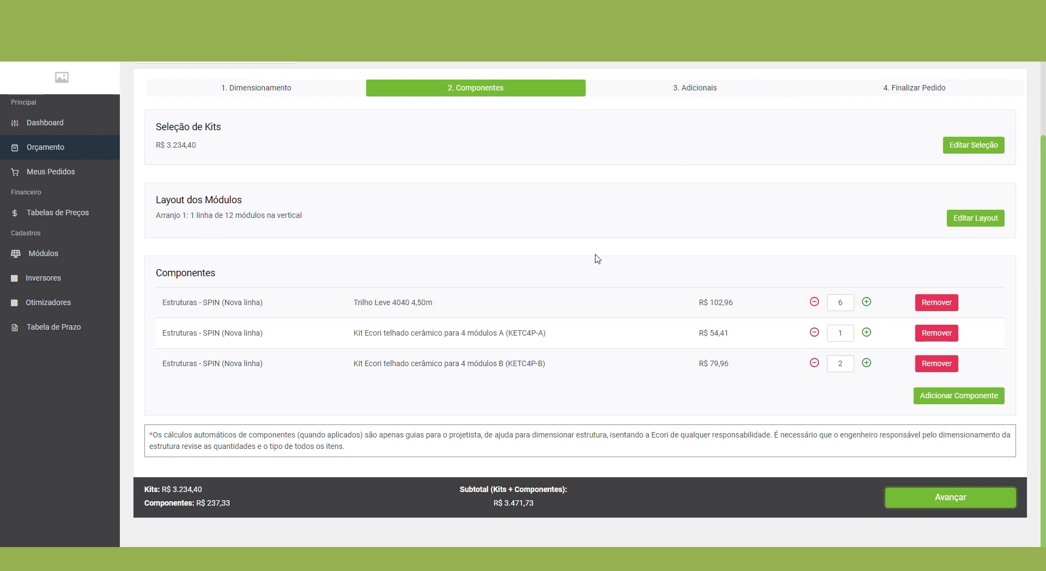
scroll(381, 205, up, 2)
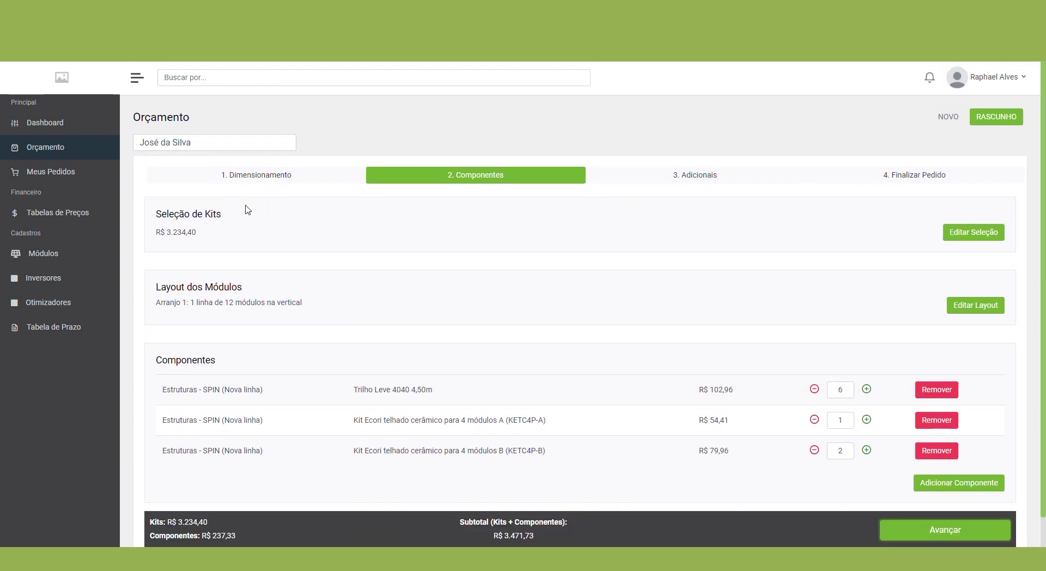
drag(202, 234, 129, 219)
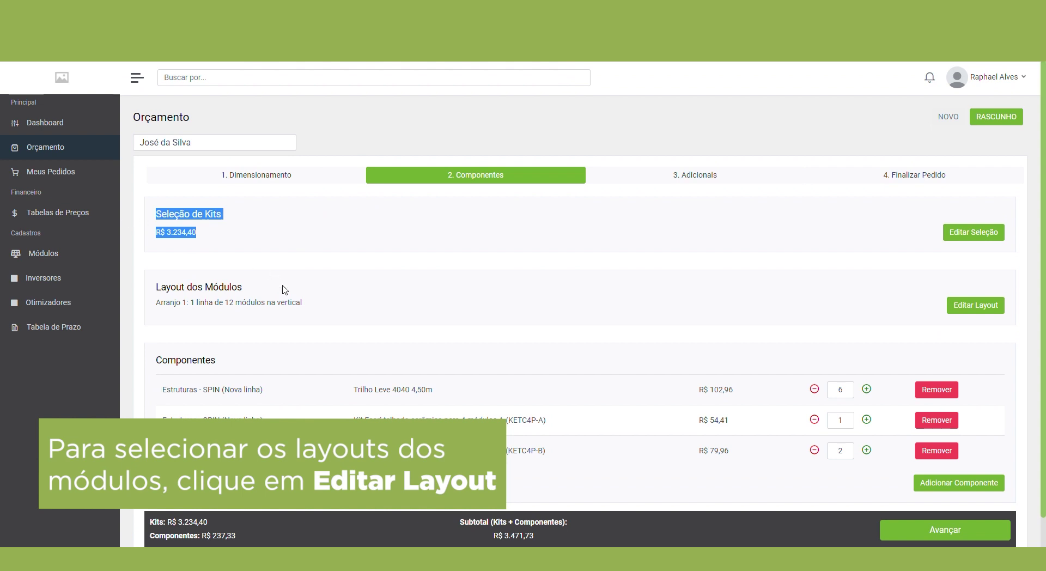
click(329, 312)
Step: Change Arranjo 1 to 2 lines of 6 vertical modules and confirm the layout
click(990, 308)
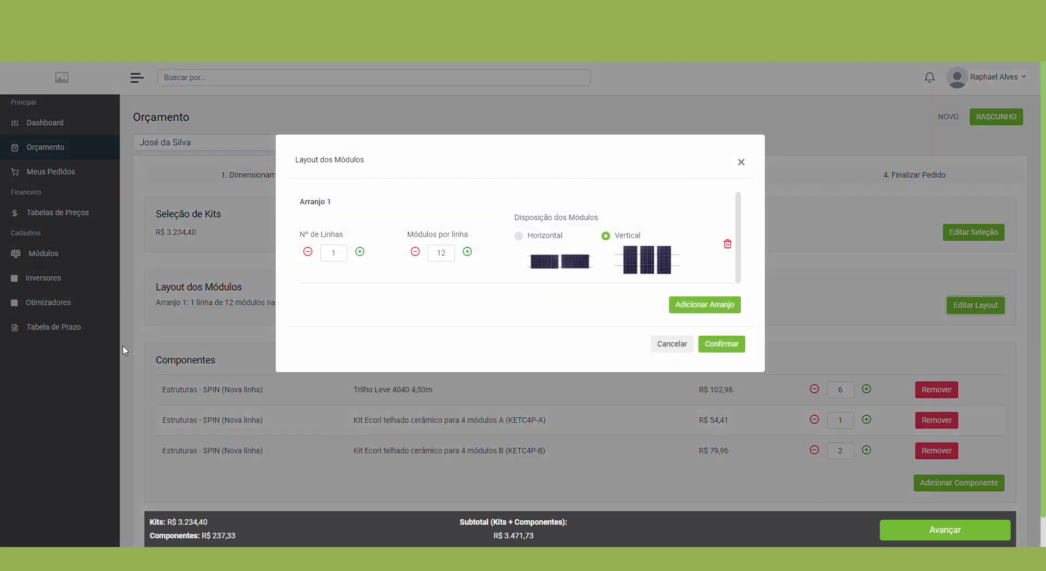
double_click(327, 254)
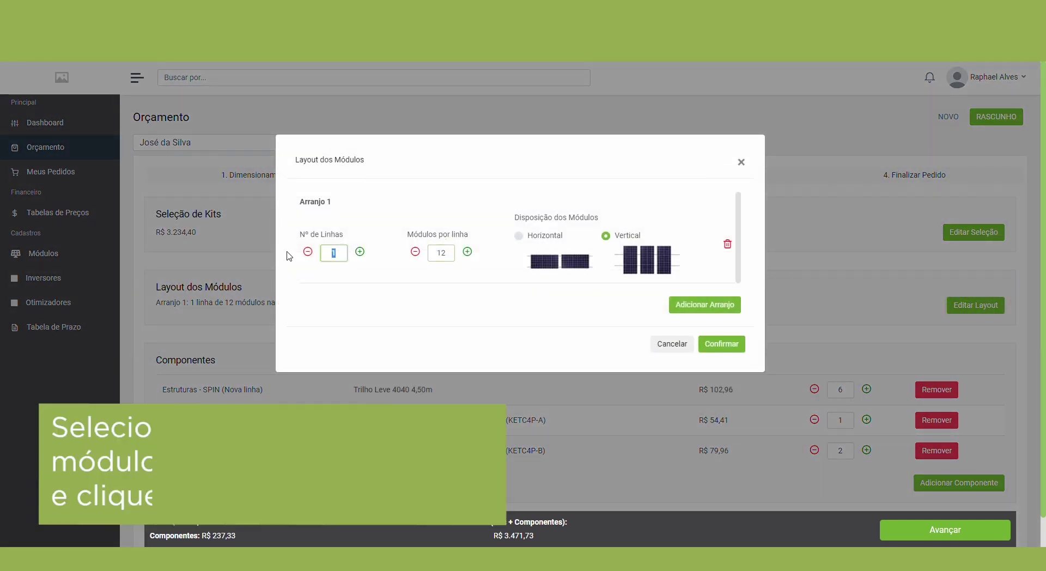
text(2)
double_click(454, 253)
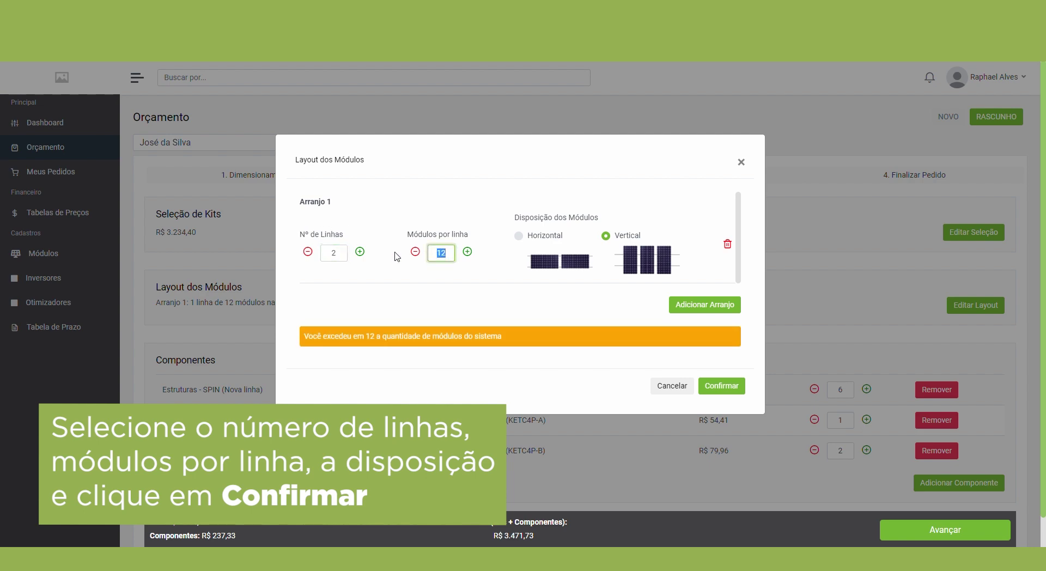
text(6)
click(725, 345)
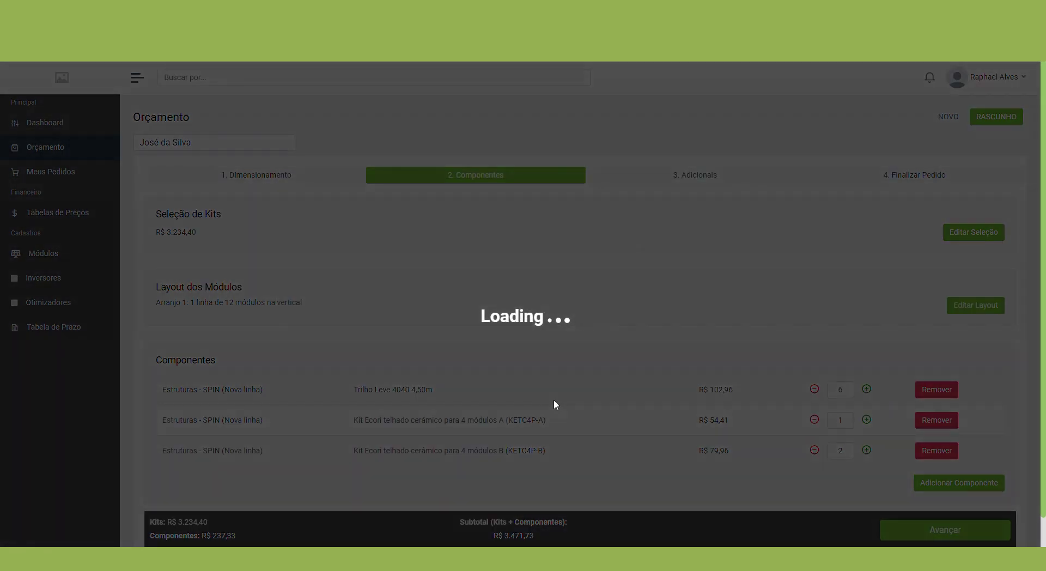
scroll(518, 355, down, 2)
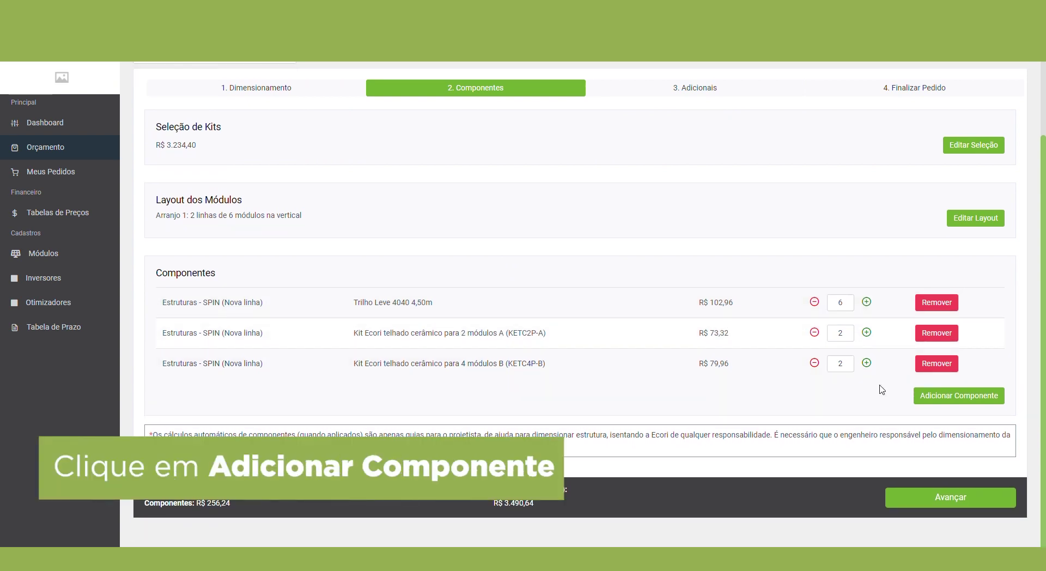
Step: Add one ECU-R Zigbee from the Comunicação - APsystems components
click(948, 403)
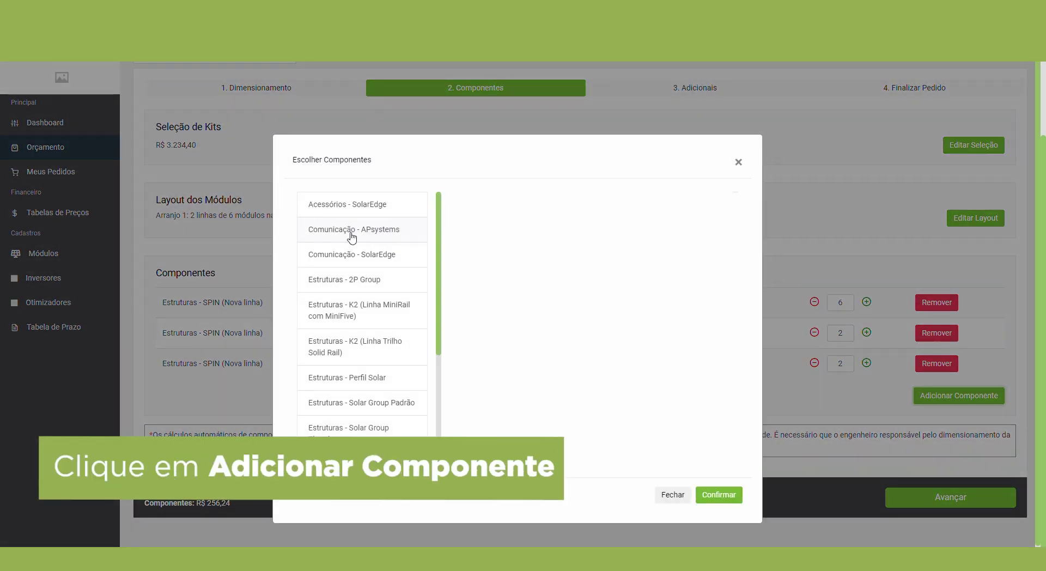
click(349, 234)
click(621, 319)
text(1)
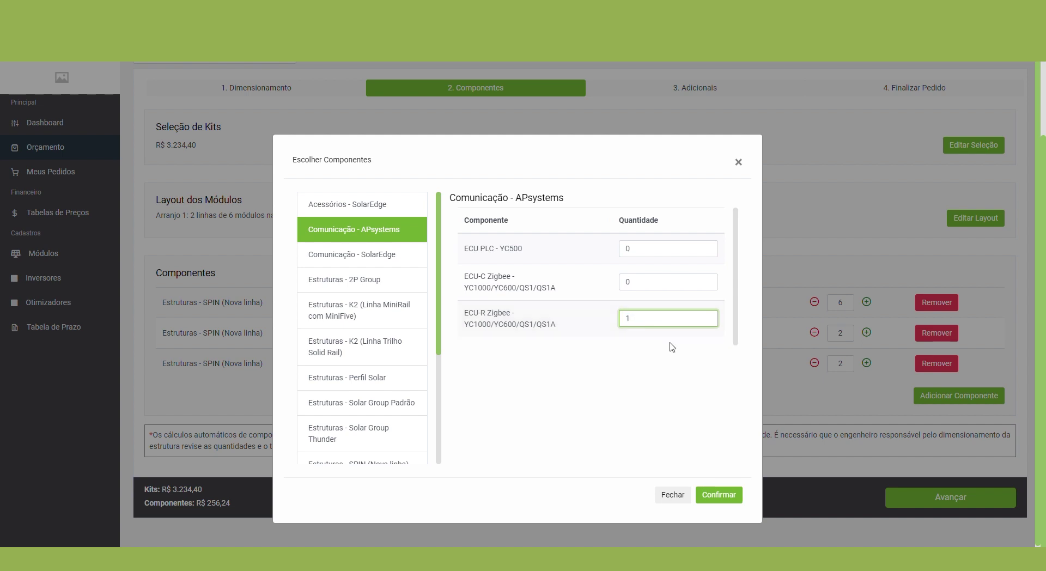
scroll(351, 294, down, 4)
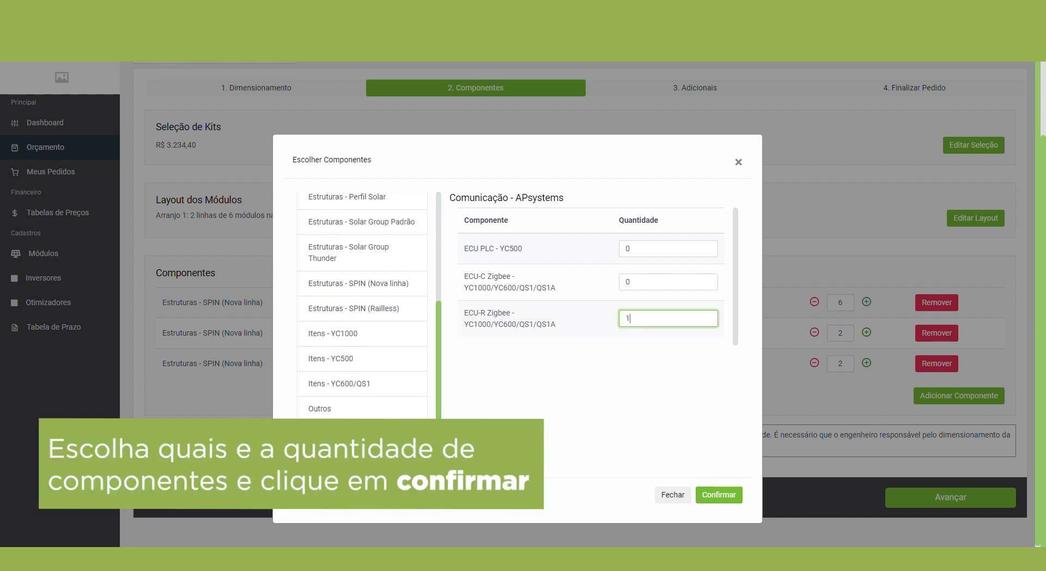
Step: Add one Disjuntor Bipolar 25A from Proteção AC, confirm, and advance to Adicionais
click(348, 433)
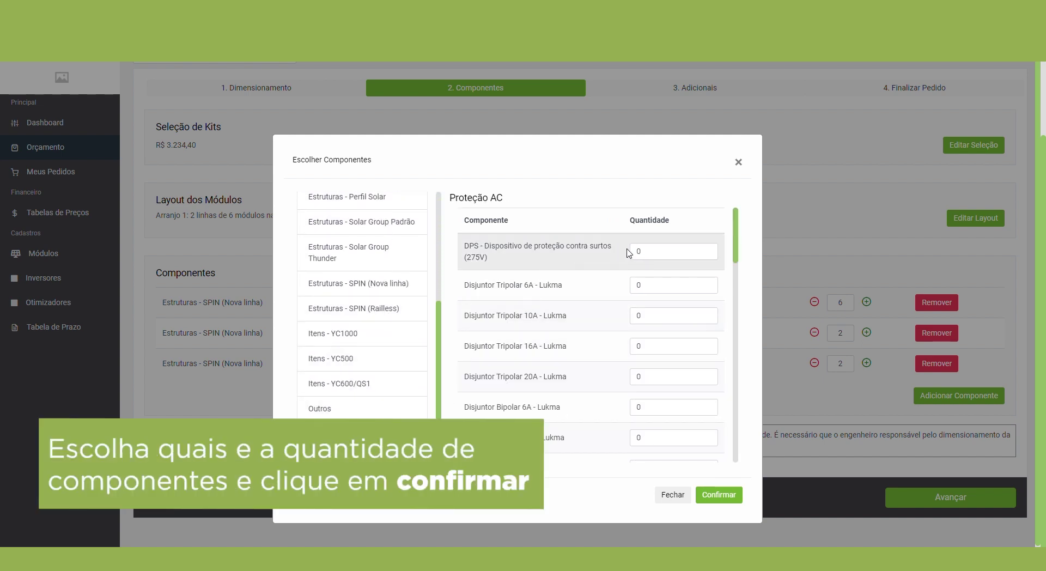
double_click(649, 251)
scroll(620, 327, down, 3)
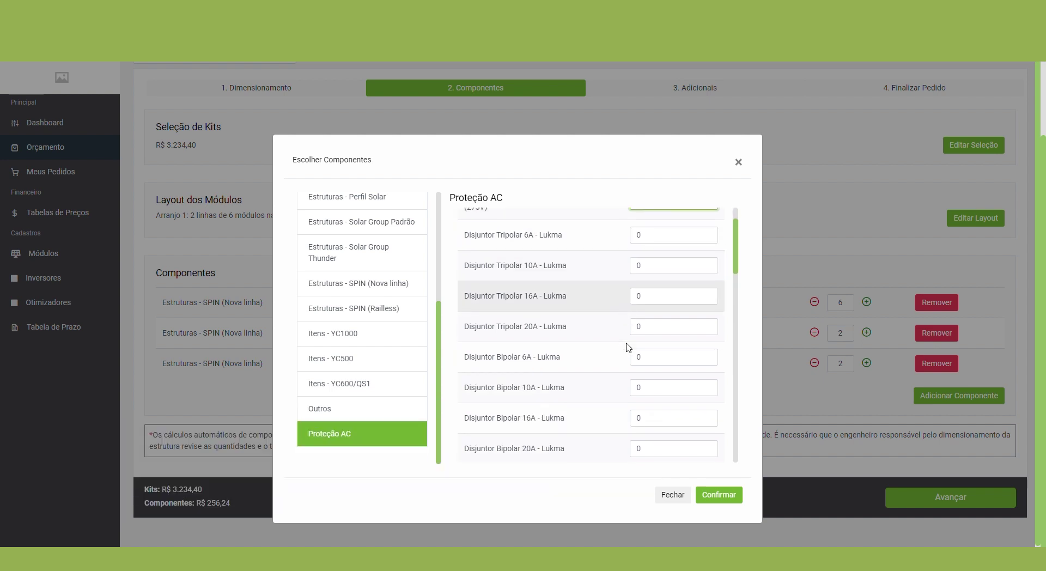
double_click(650, 367)
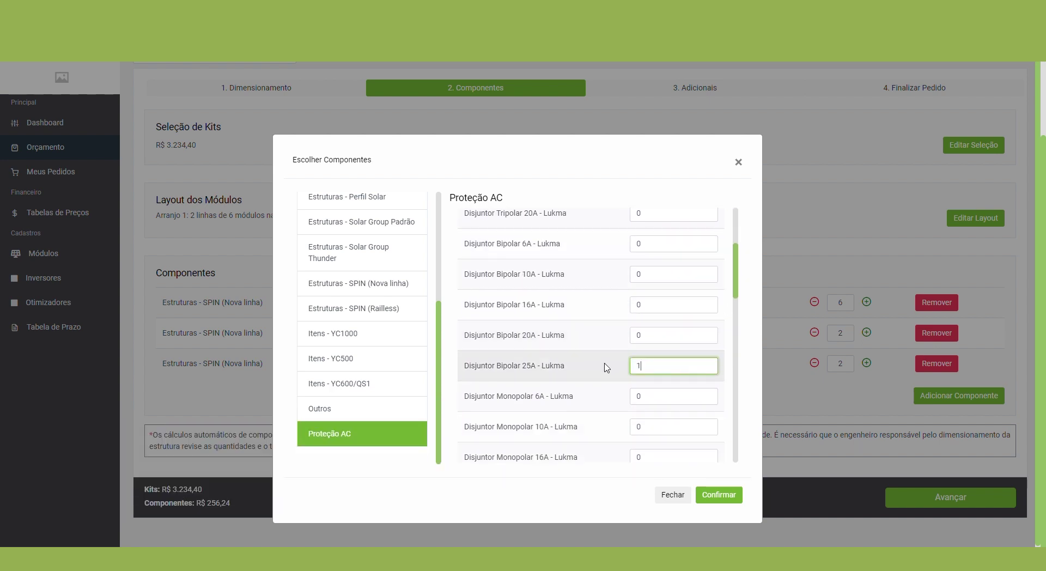
click(720, 495)
click(889, 496)
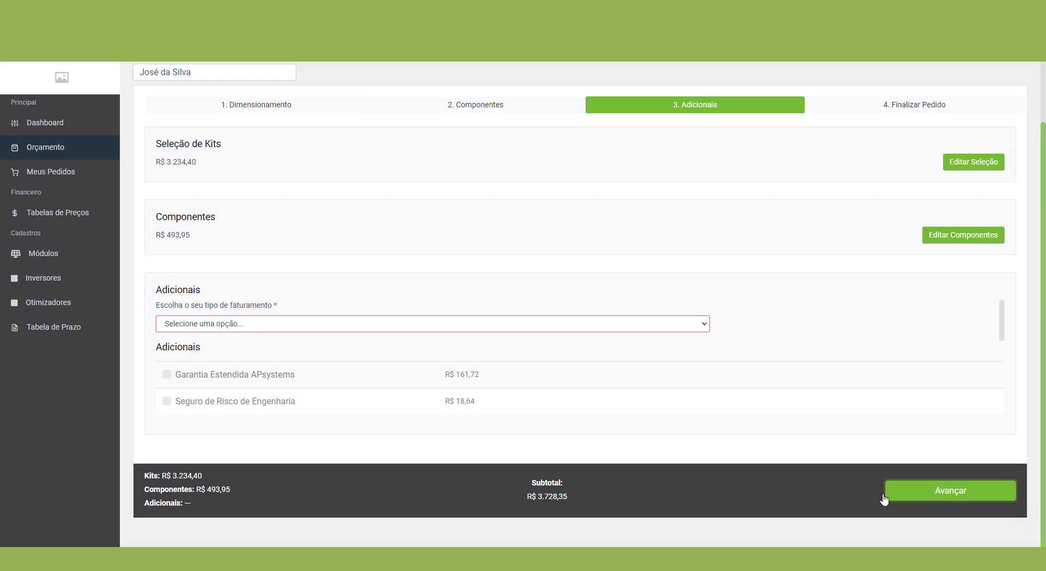
Step: Set the billing type to Cliente Final
click(265, 323)
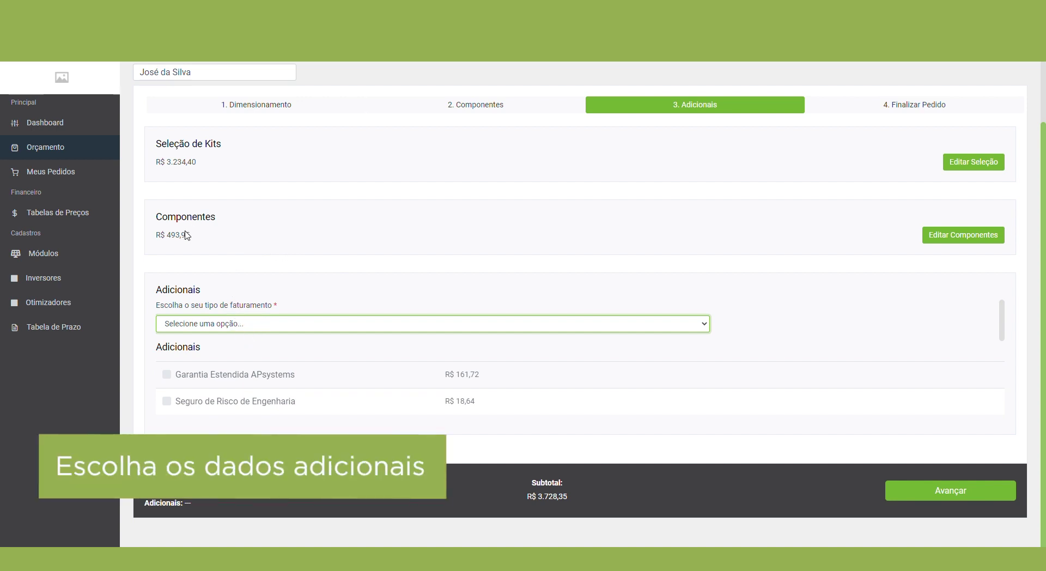
drag(187, 235, 140, 231)
drag(205, 163, 124, 158)
click(200, 325)
click(197, 351)
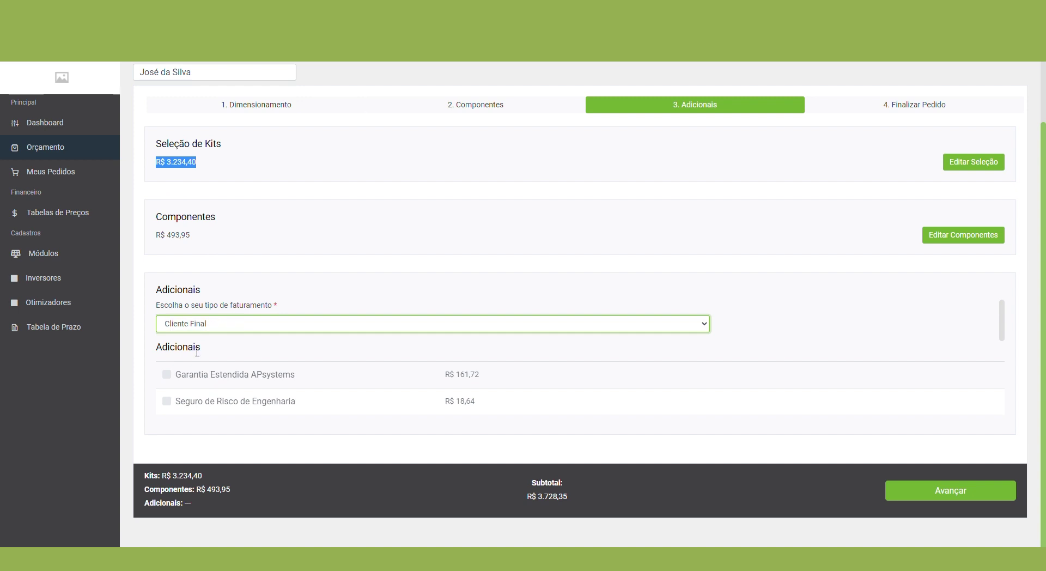
Step: Decline an invoice above the order total and choose Ecori envia (CIF) freight
click(195, 366)
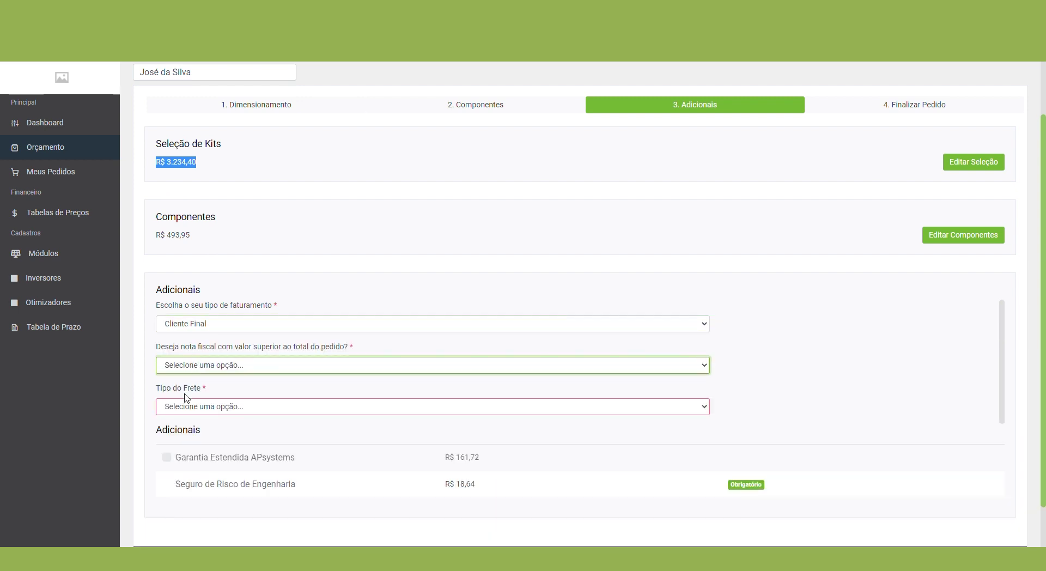
click(187, 401)
click(195, 410)
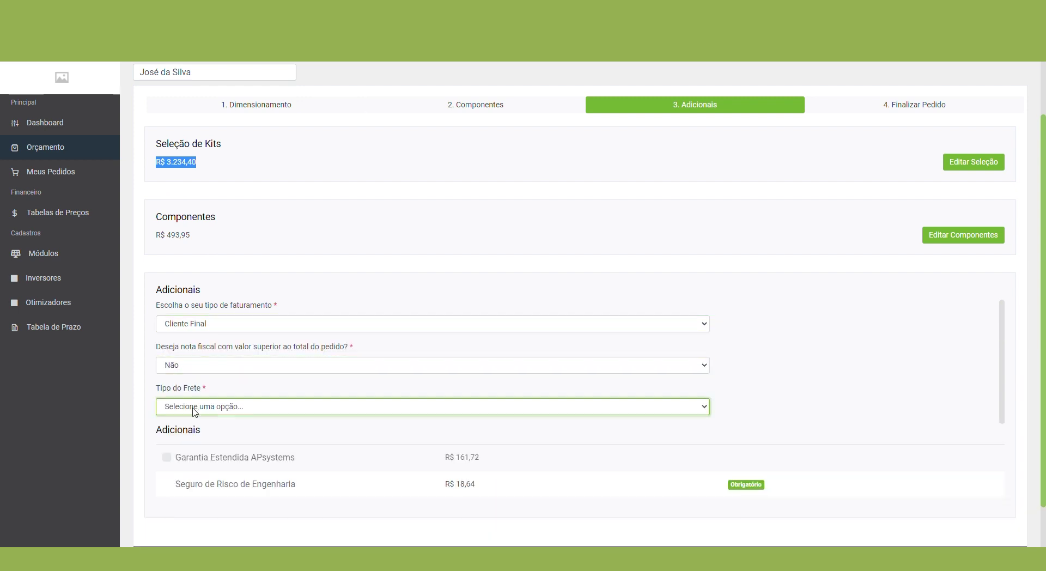
click(205, 436)
Step: Add the APsystems extended warranty, then remove it again
scroll(257, 422, down, 2)
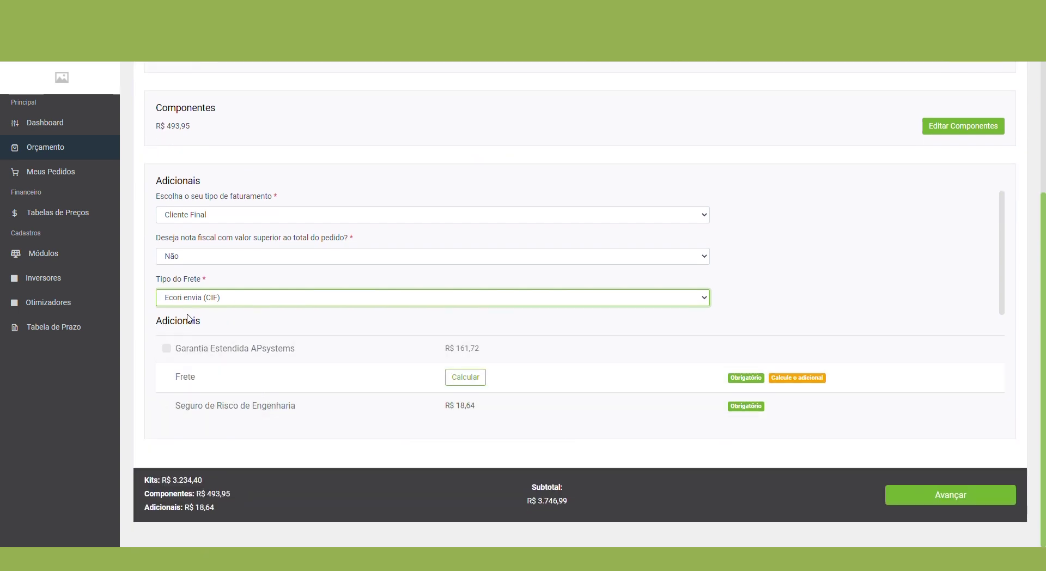
click(167, 349)
drag(493, 353, 444, 349)
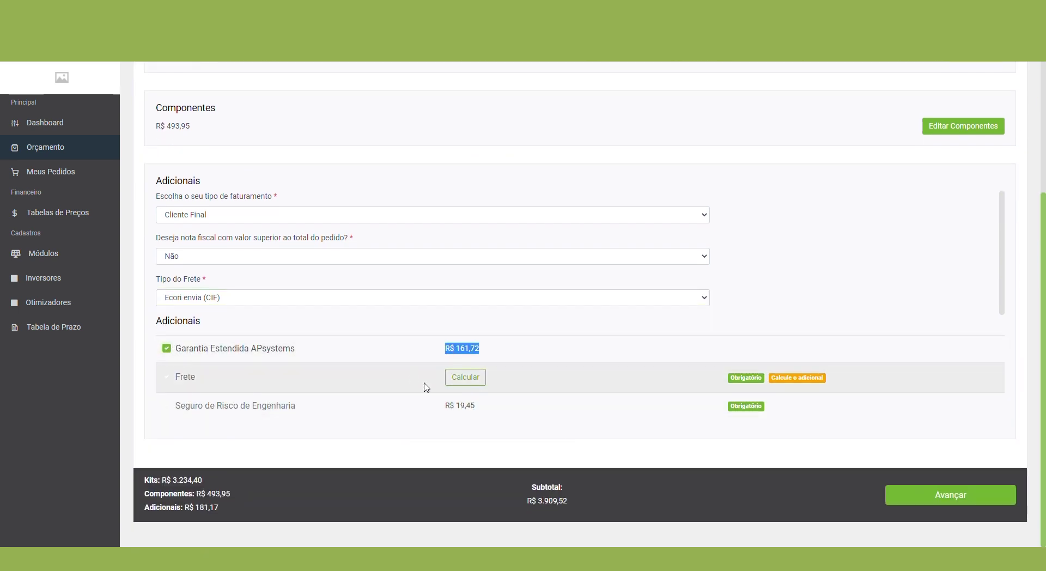
click(172, 352)
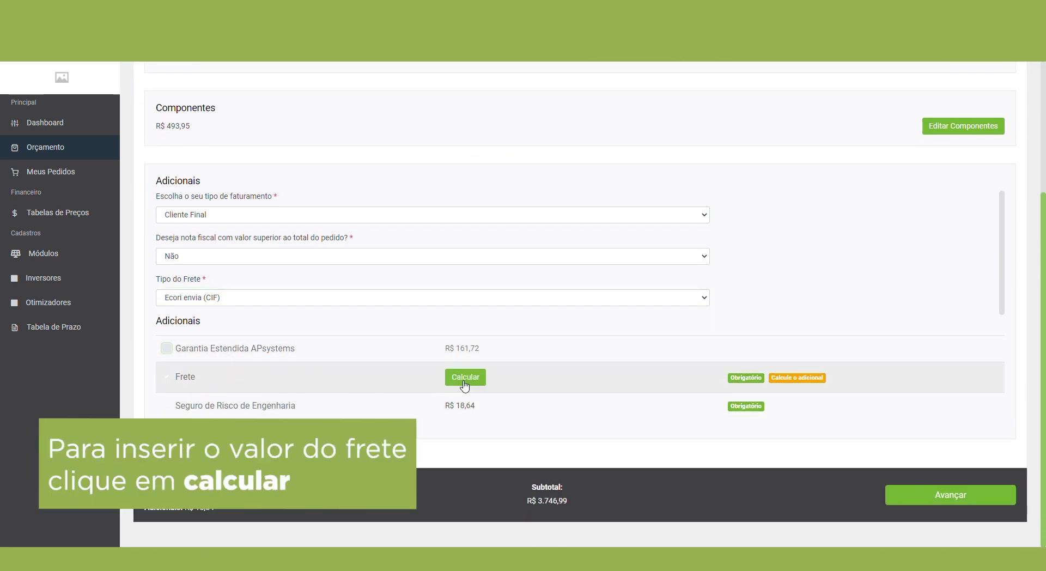
drag(476, 408, 438, 409)
Step: Enter the delivery postal code and house number, letting the address autofill, and apply the R$ 93,21 freight
click(465, 378)
click(434, 212)
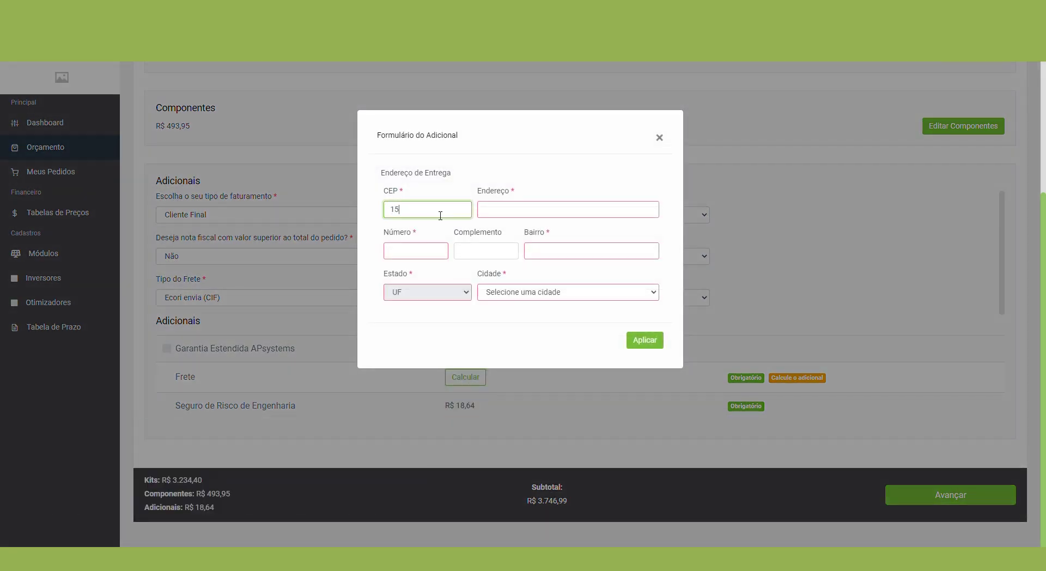
key(Tab)
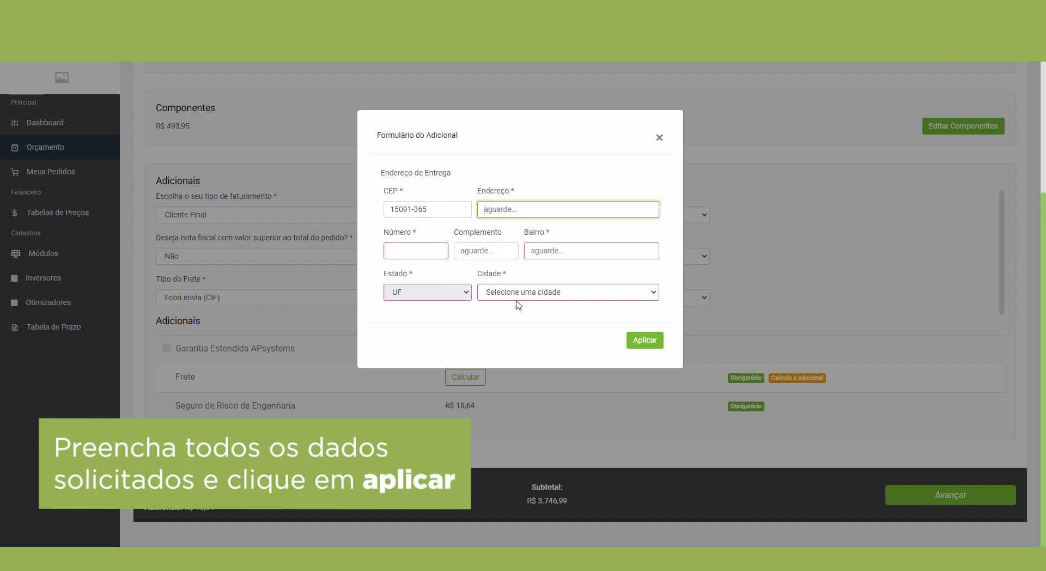
click(434, 255)
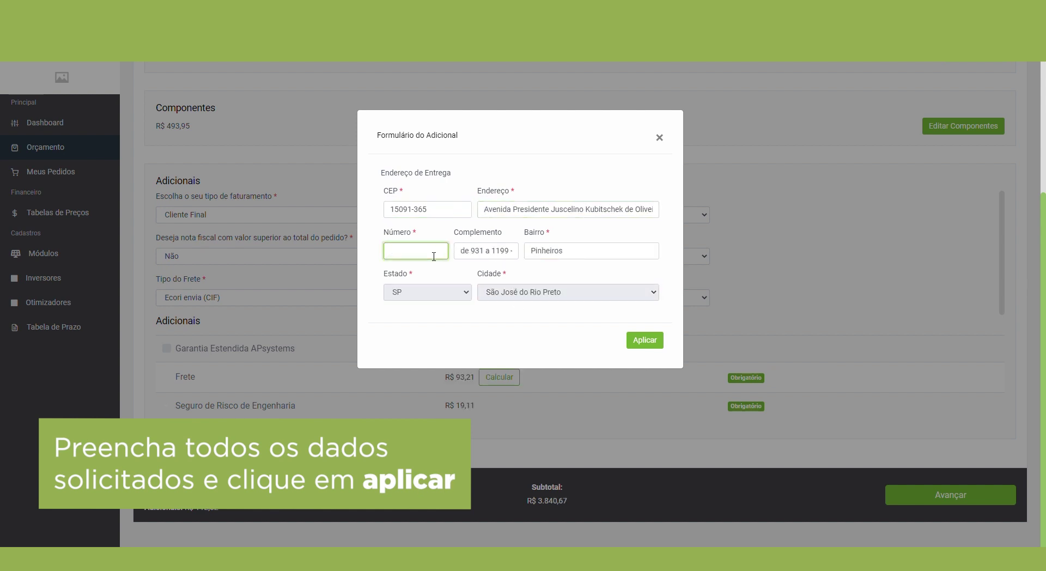
key(Tab)
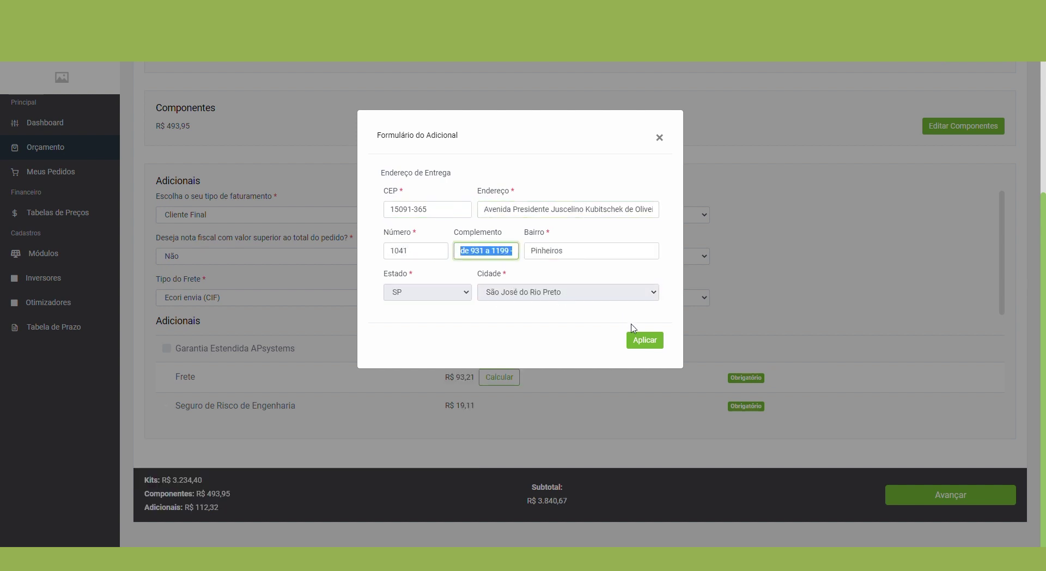
click(645, 340)
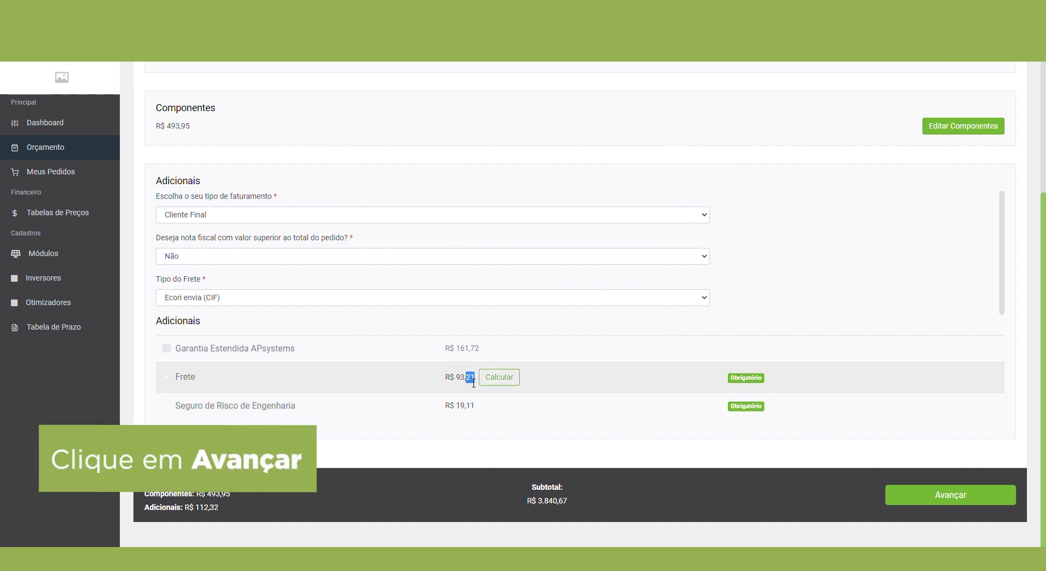
Step: Advance to 4. Finalizar Pedido and review the Resumo do Pedido totalling R$ 3.840,67
drag(472, 377, 436, 382)
click(926, 495)
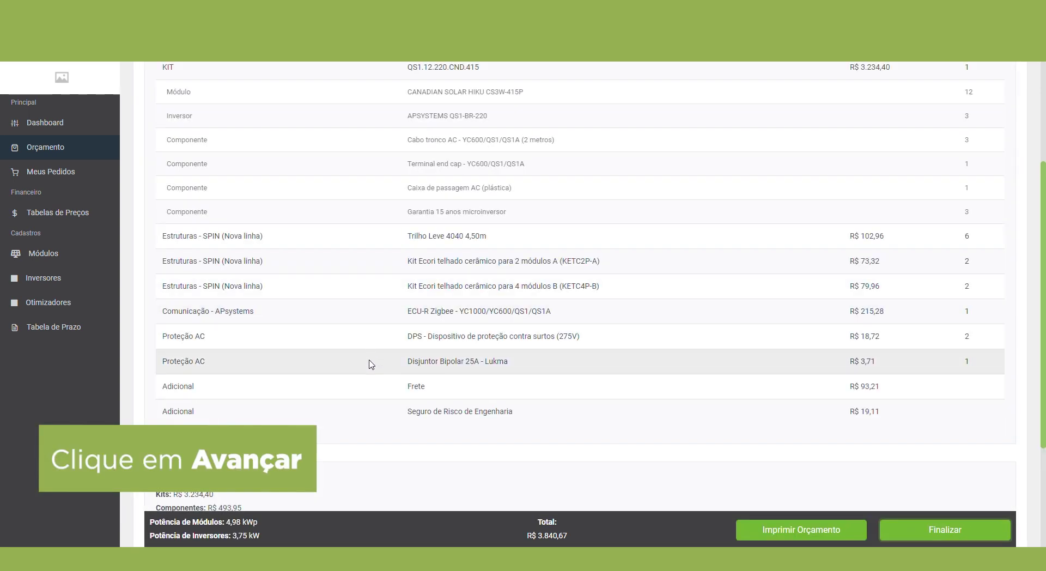
scroll(369, 364, up, 4)
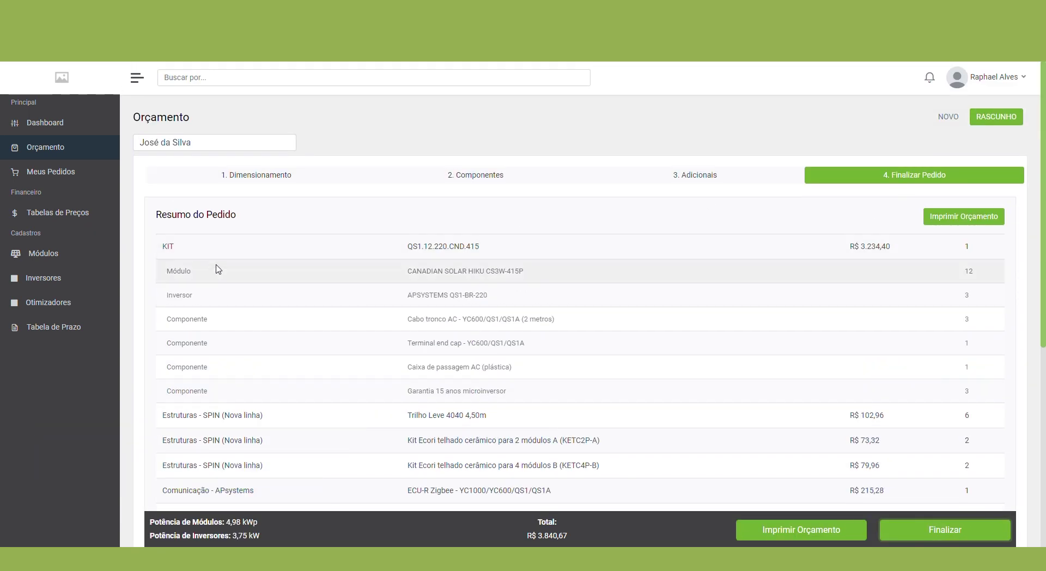
scroll(214, 270, down, 3)
scroll(217, 273, down, 1)
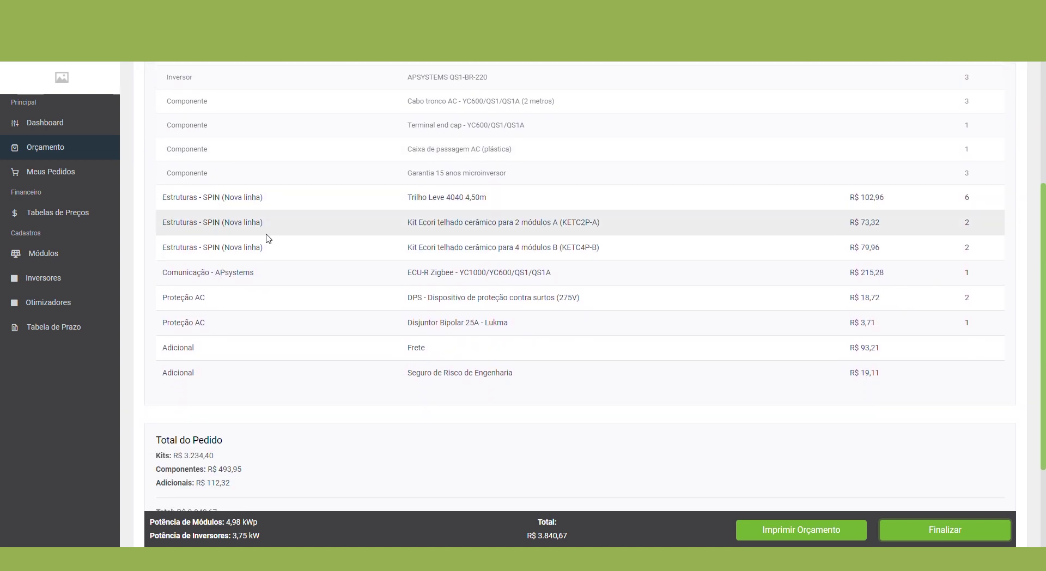
scroll(334, 340, down, 1)
scroll(322, 327, down, 1)
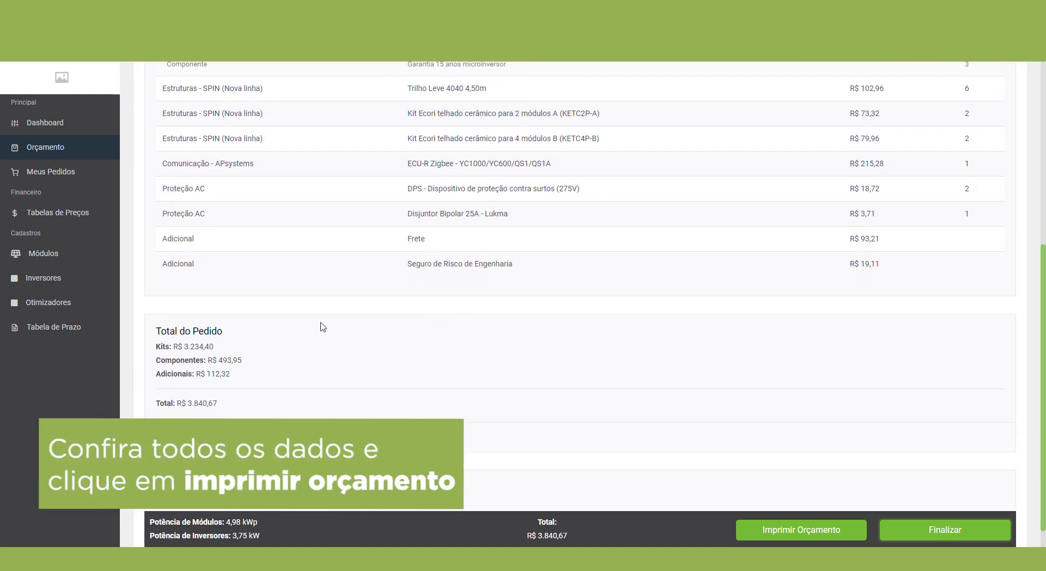
drag(223, 334, 154, 335)
scroll(179, 318, down, 2)
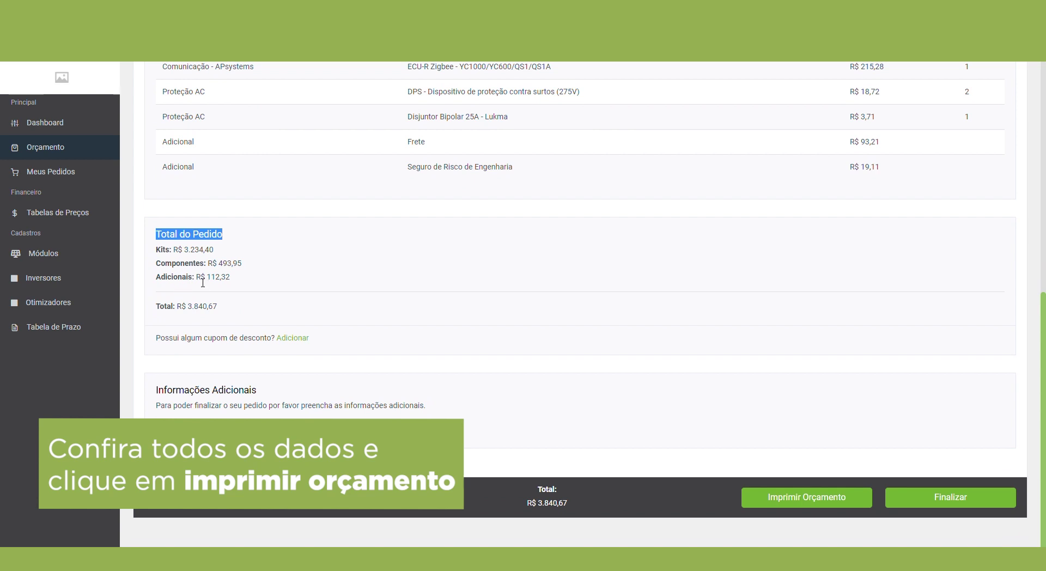
drag(217, 305, 155, 311)
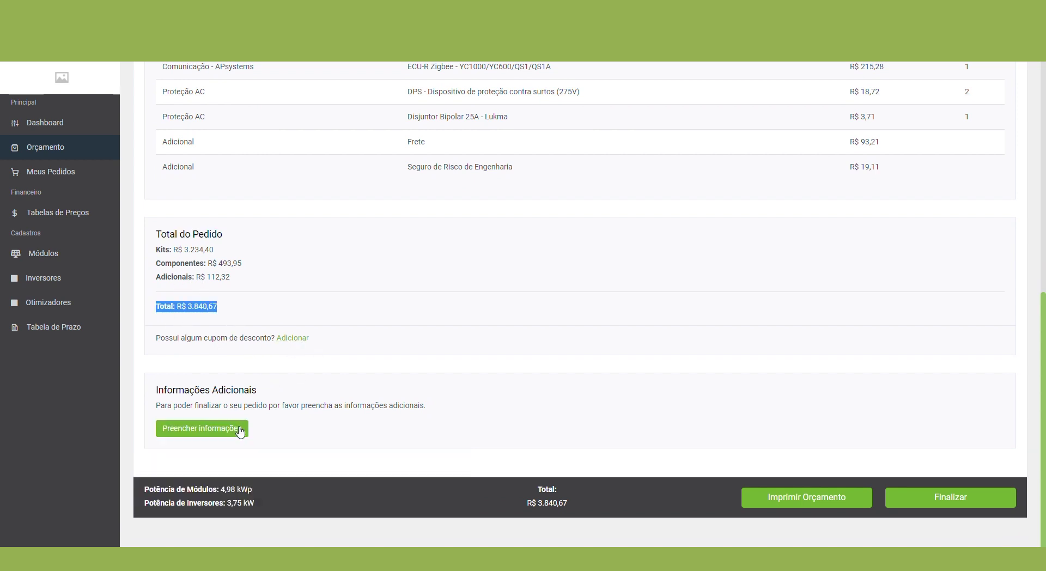
Step: Generate the quote PDF and scroll through its itemised kit, structures and components
click(798, 496)
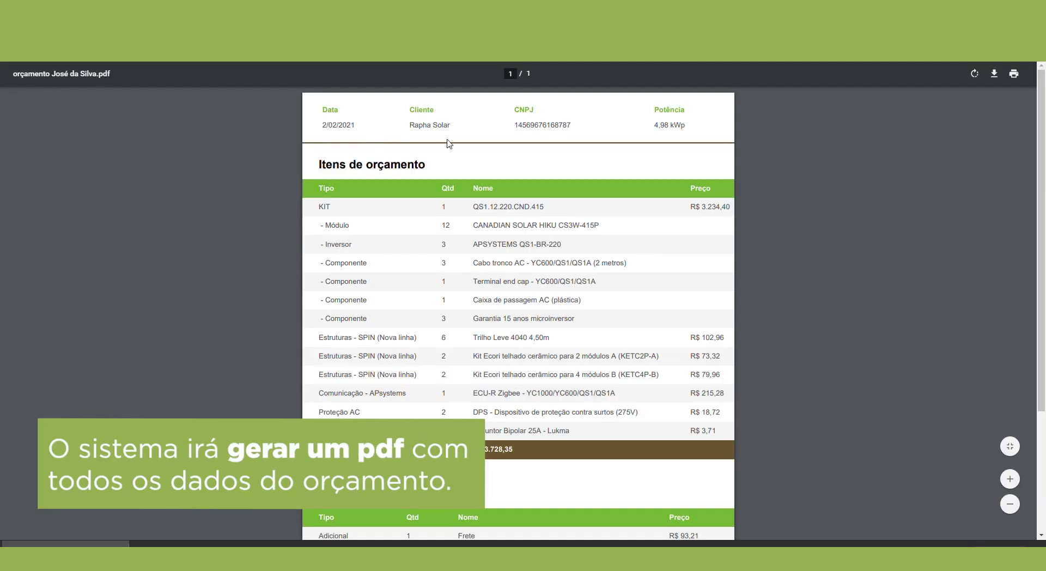
scroll(449, 144, down, 5)
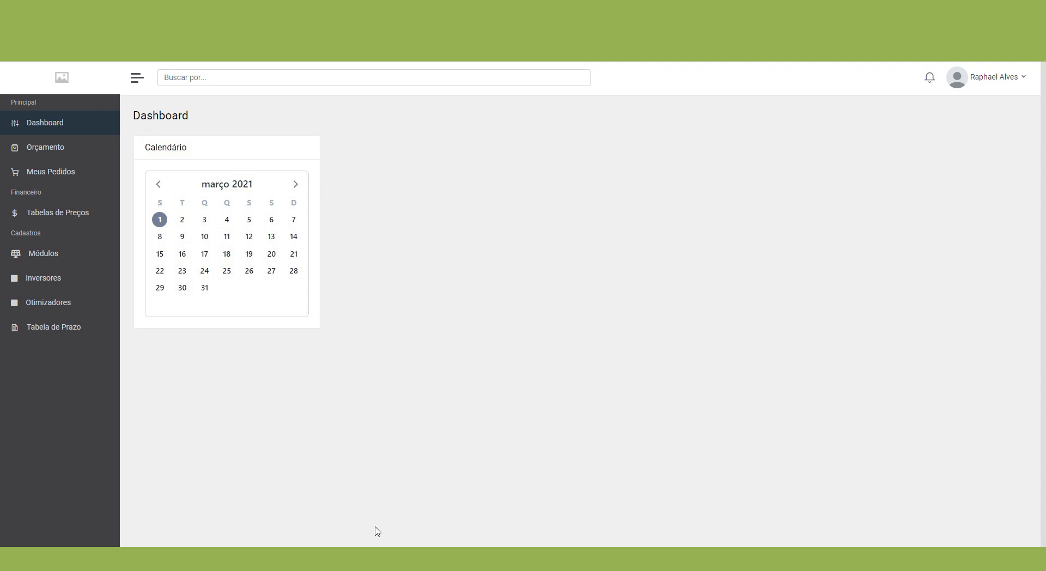
Step: Show the Rascunhos list, whose newest entry is the 4,98 kWp draft from 02/02/2021
click(36, 152)
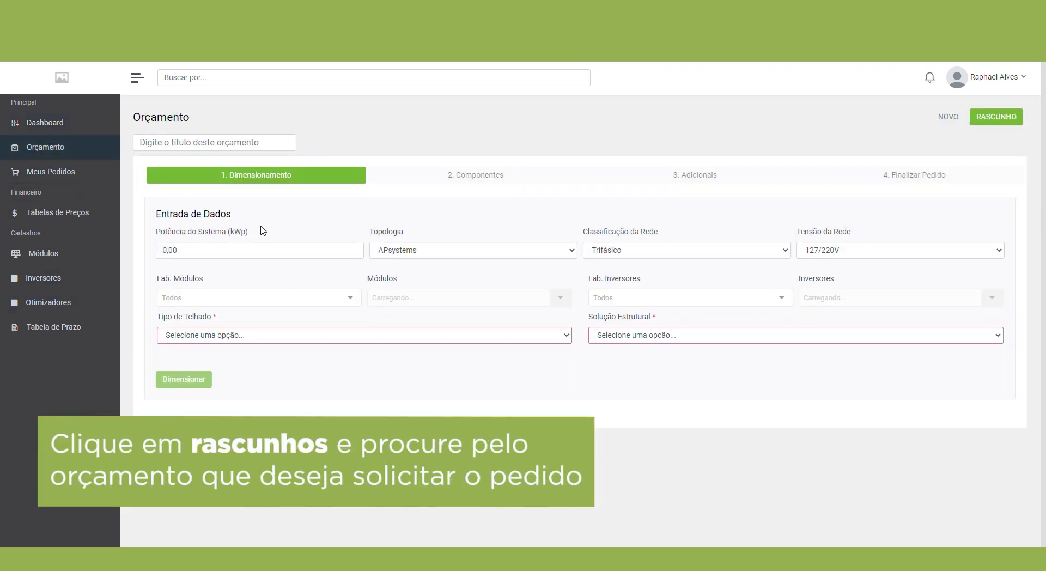
click(991, 117)
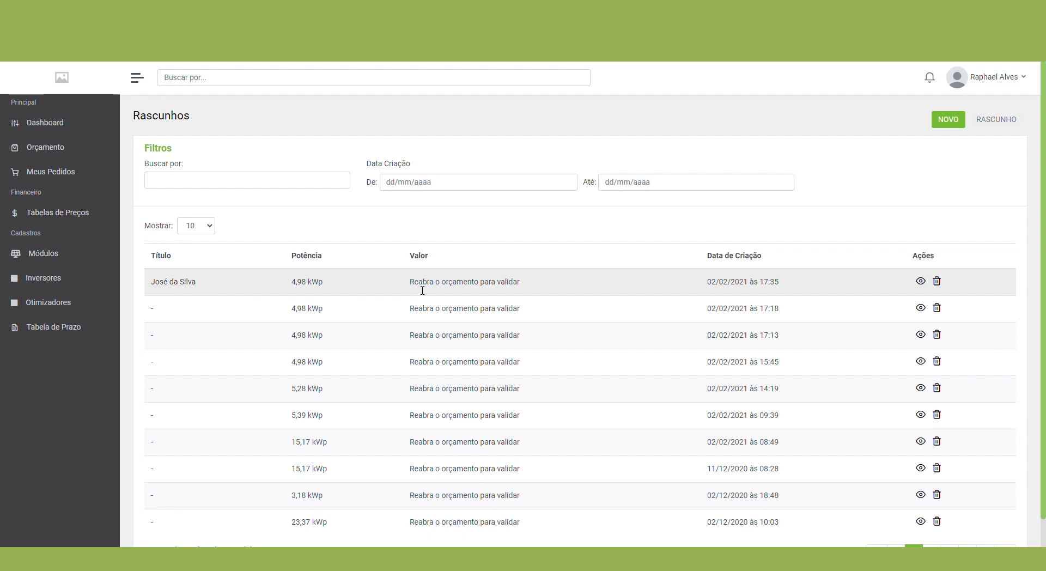
Step: Reopen the client's saved draft quote and advance through the components and additional items steps
click(920, 281)
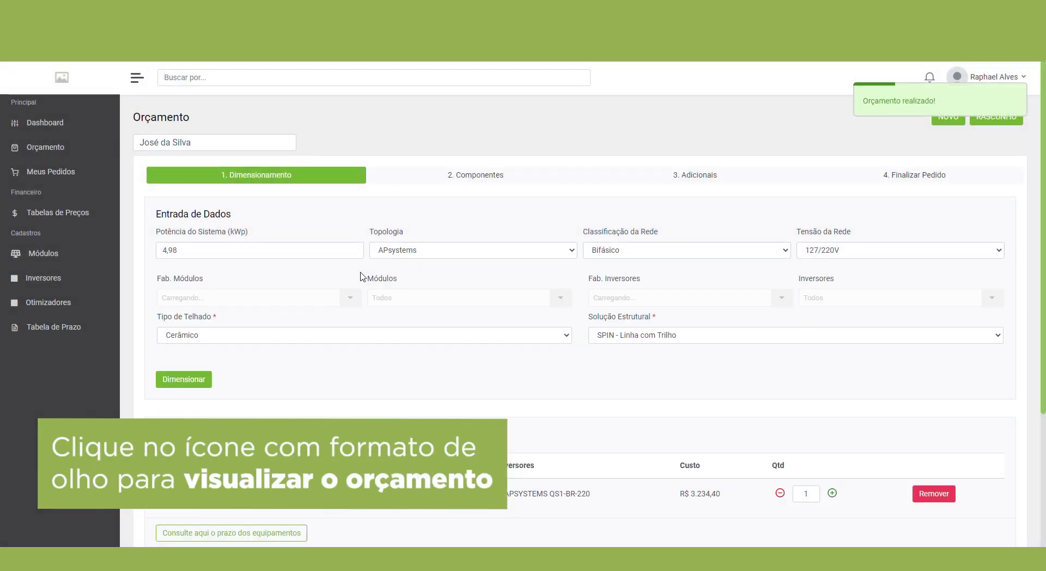
scroll(364, 277, down, 10)
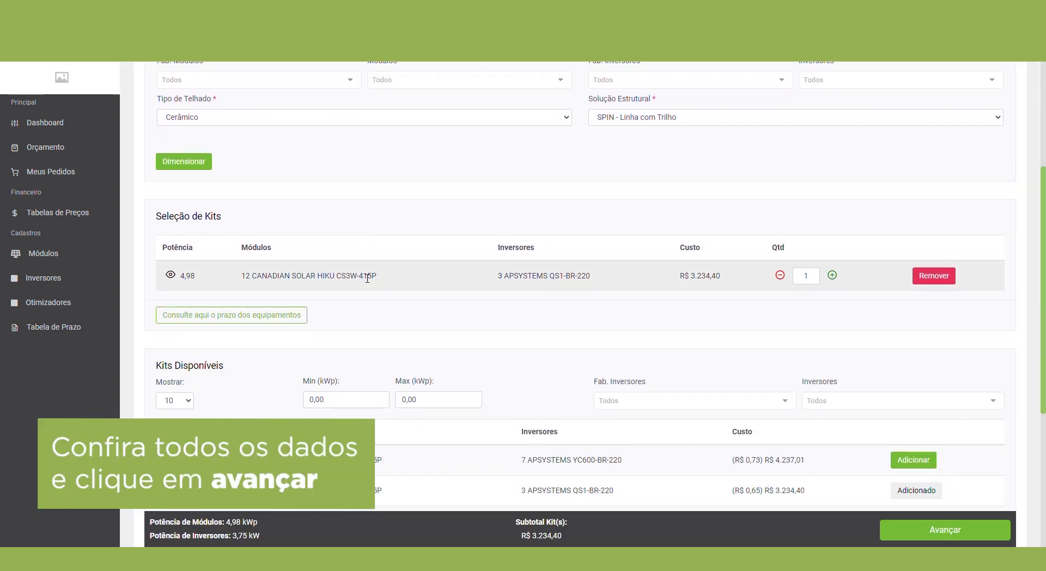
click(926, 497)
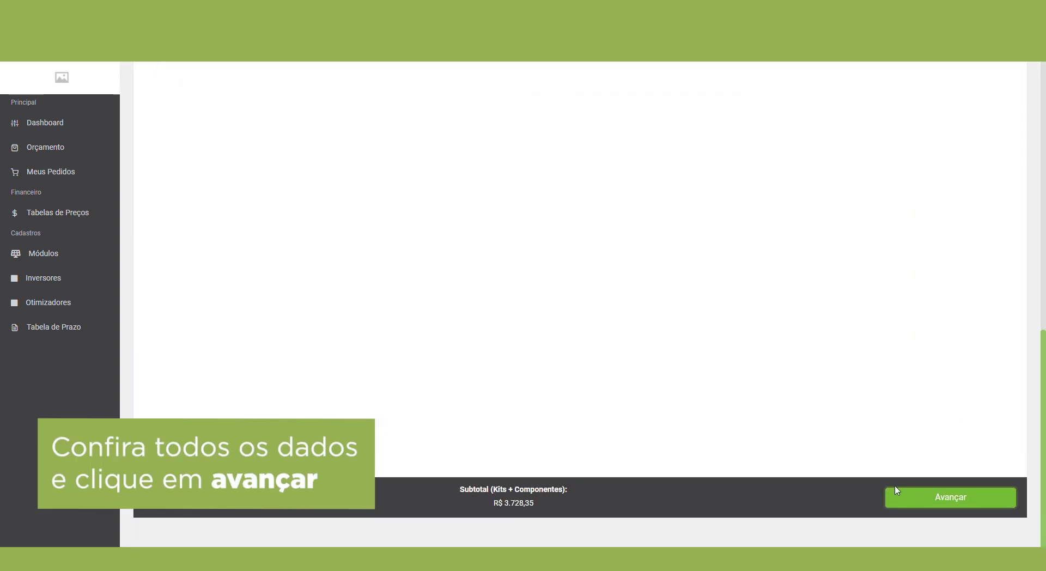
scroll(268, 297, down, 3)
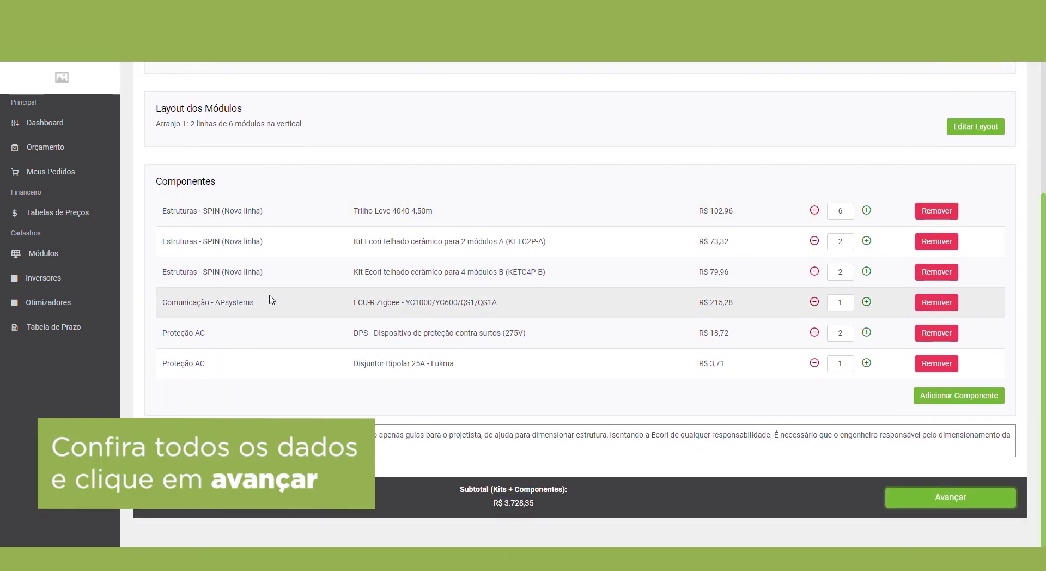
click(921, 498)
Step: Advance to Finalizar Pedido, review the R$ 3.840,67 total, and open the additional-information form
scroll(215, 210, up, 3)
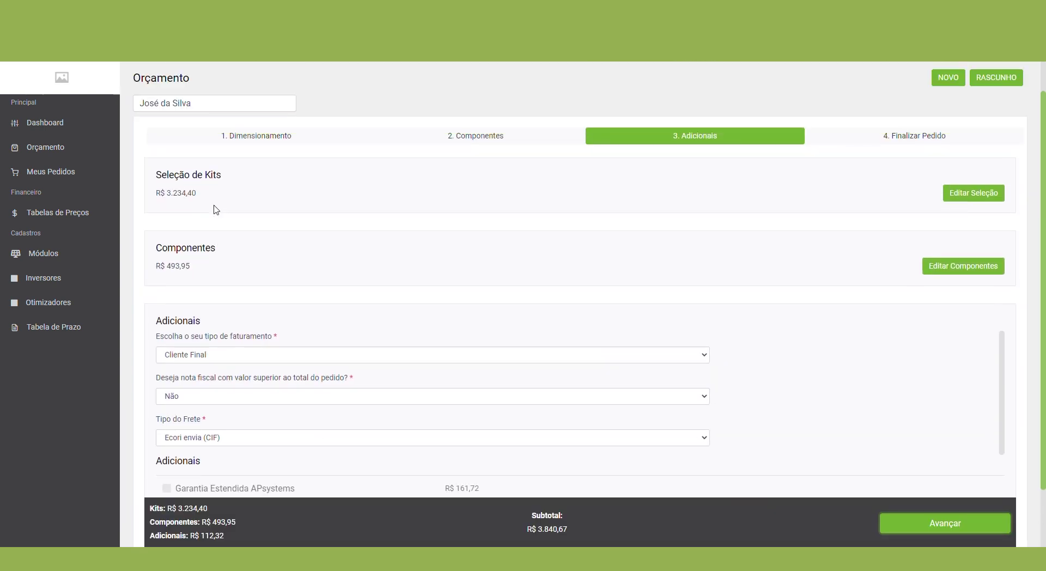
scroll(209, 228, down, 2)
scroll(207, 232, down, 1)
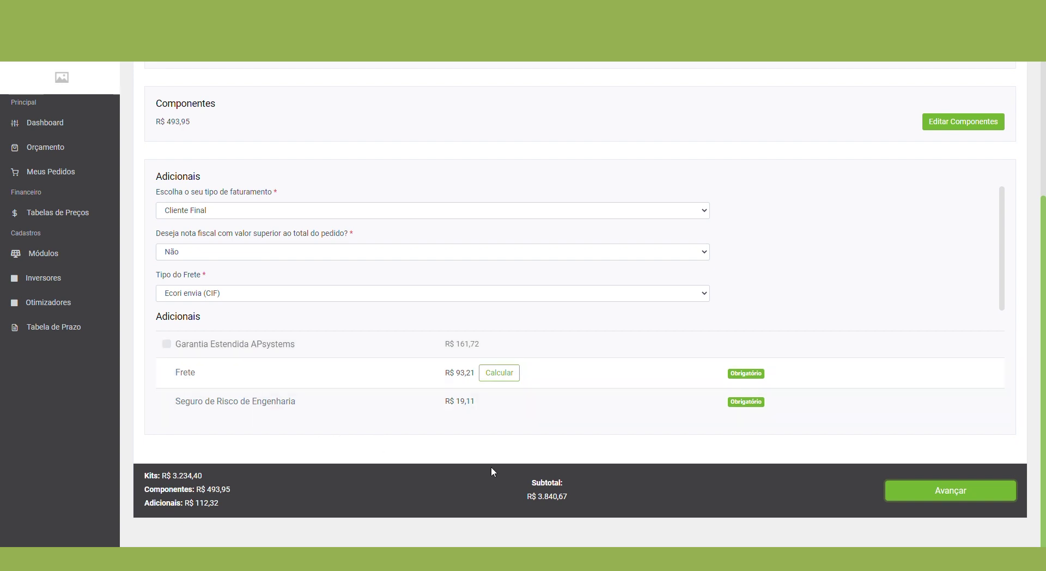
click(906, 498)
scroll(229, 285, up, 2)
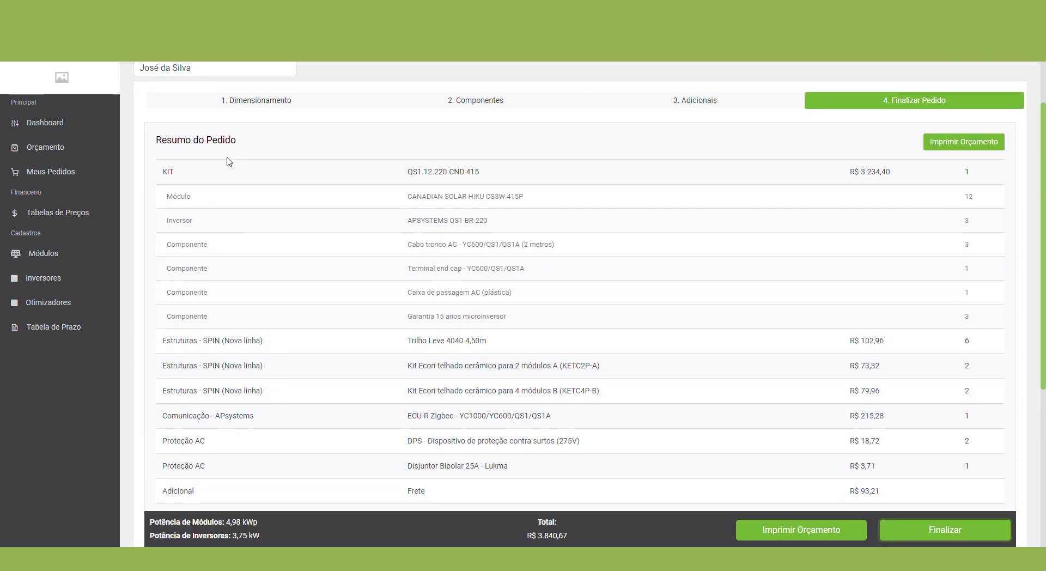
scroll(207, 272, down, 7)
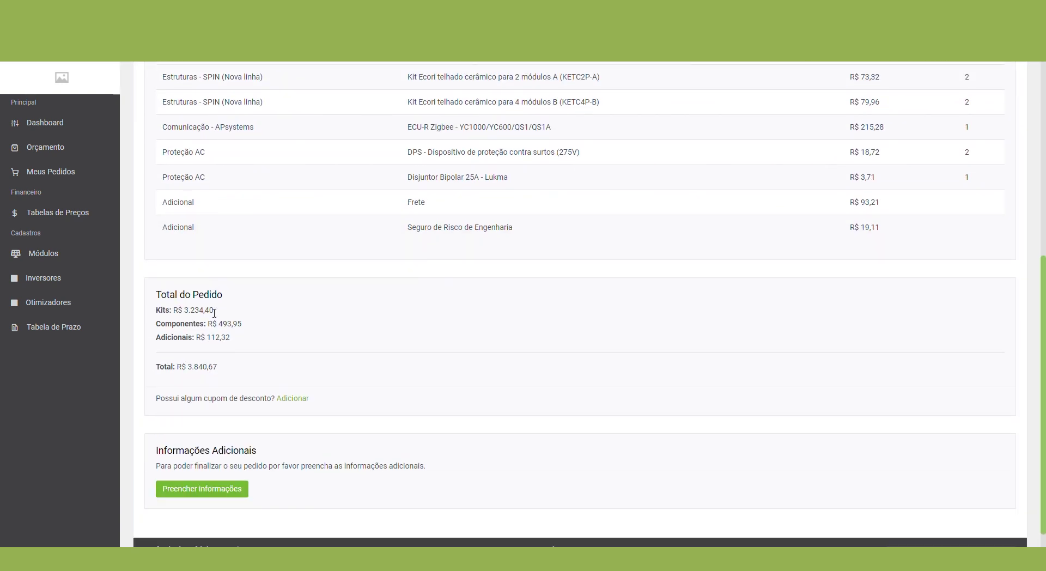
scroll(226, 351, down, 1)
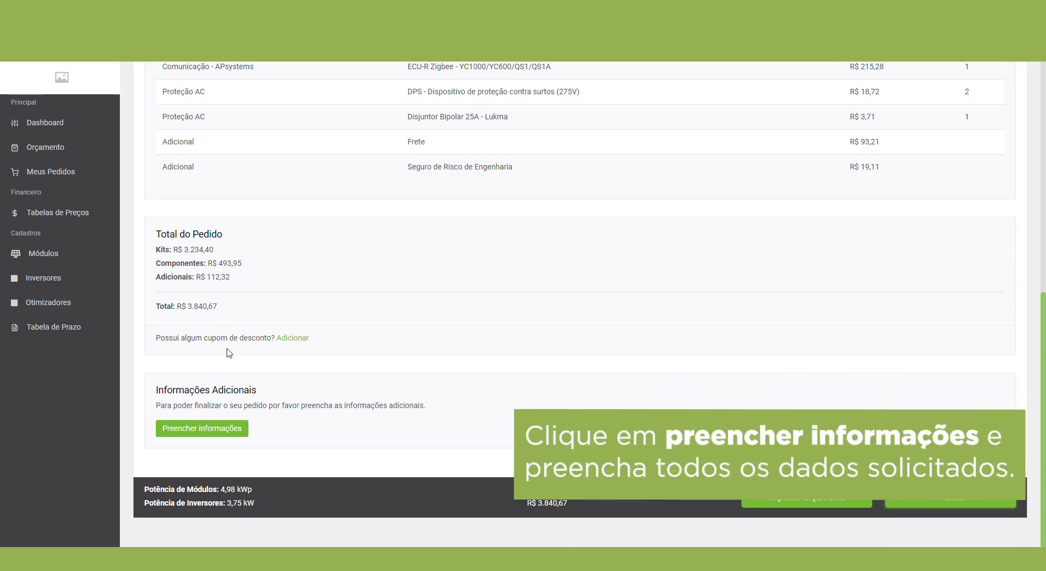
click(197, 429)
Step: Enter the customer's billing name and CPF, and mark RG and I.E. as ISENTO
scroll(447, 292, down, 2)
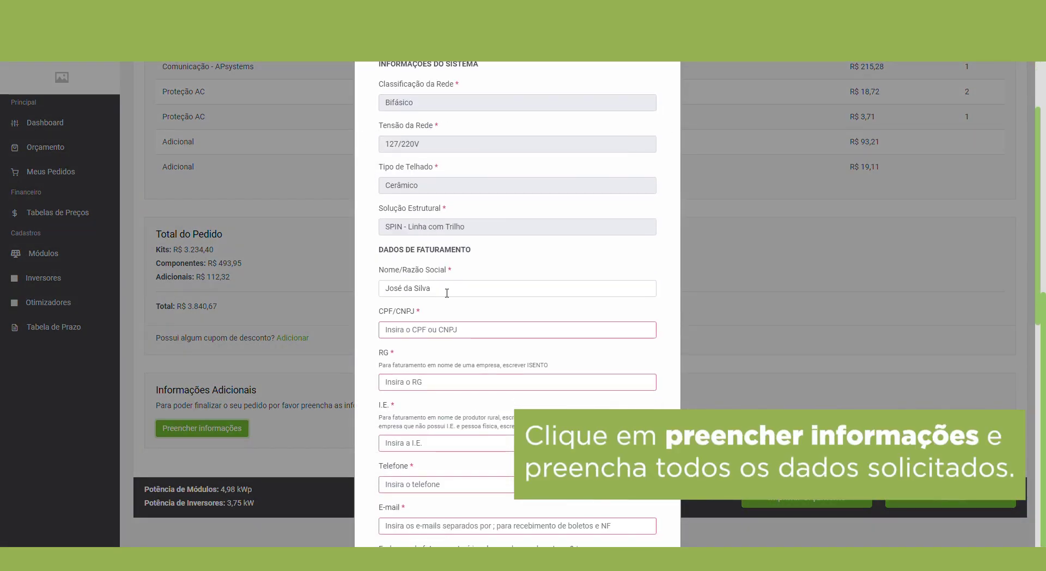
triple_click(447, 293)
text(José)
click(424, 330)
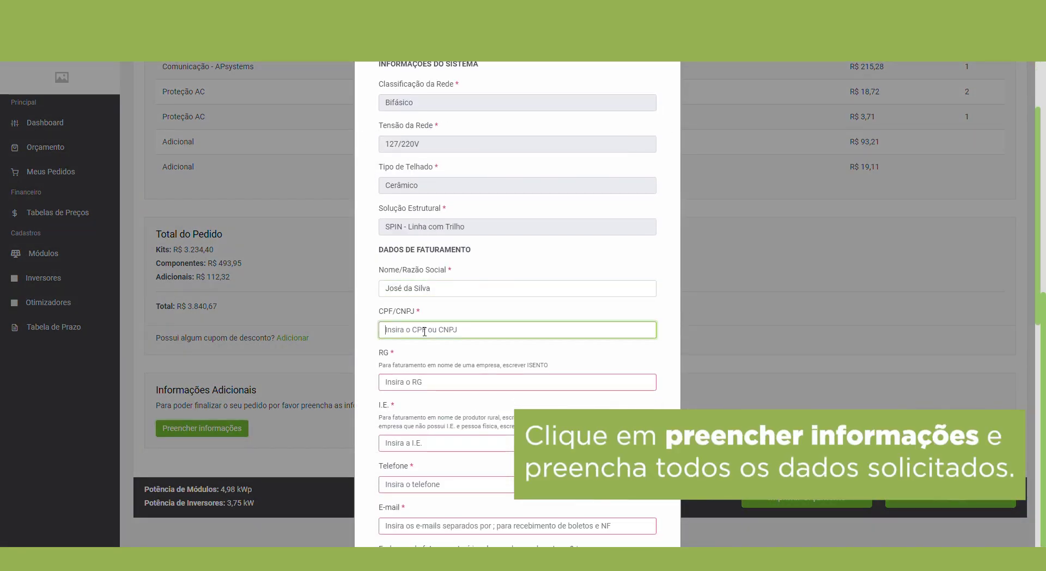
text(111.111.111-11)
click(417, 385)
text(ISENTO)
key(Tab)
text(IS)
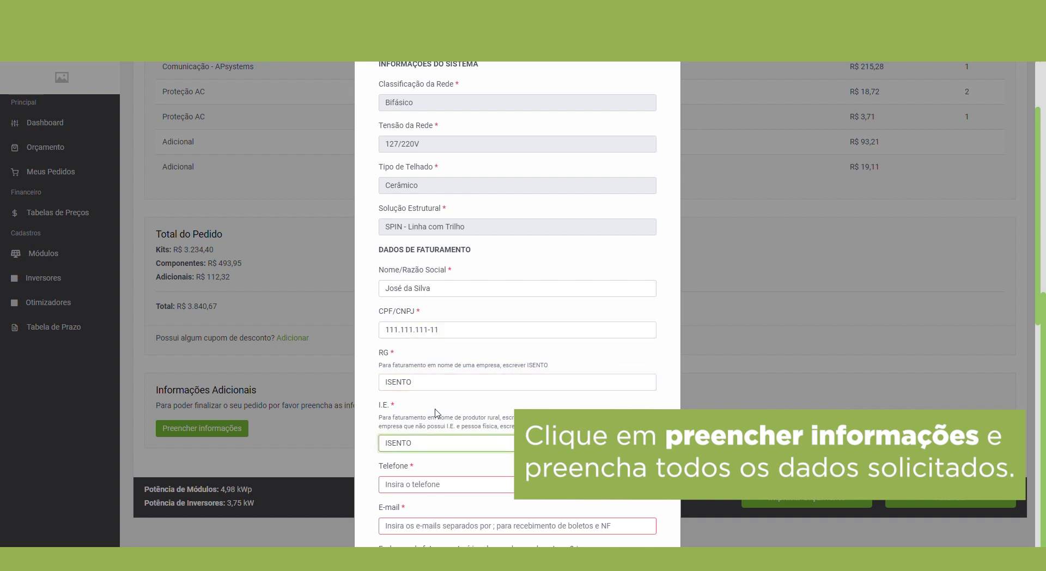
Step: Fill in the contact phone and billing e-mail; billing address matches delivery
click(404, 490)
scroll(404, 493, down, 2)
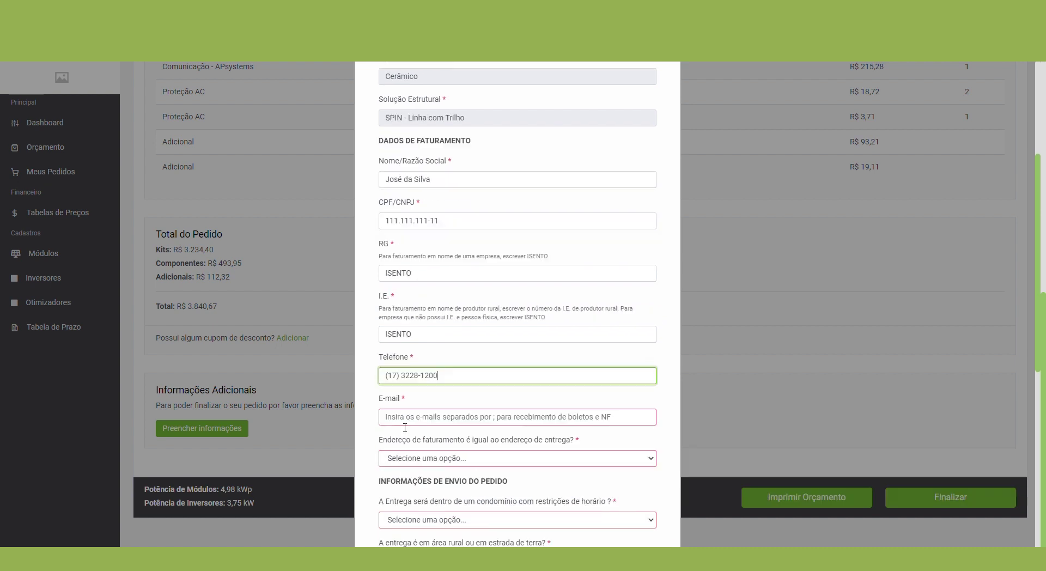
click(404, 423)
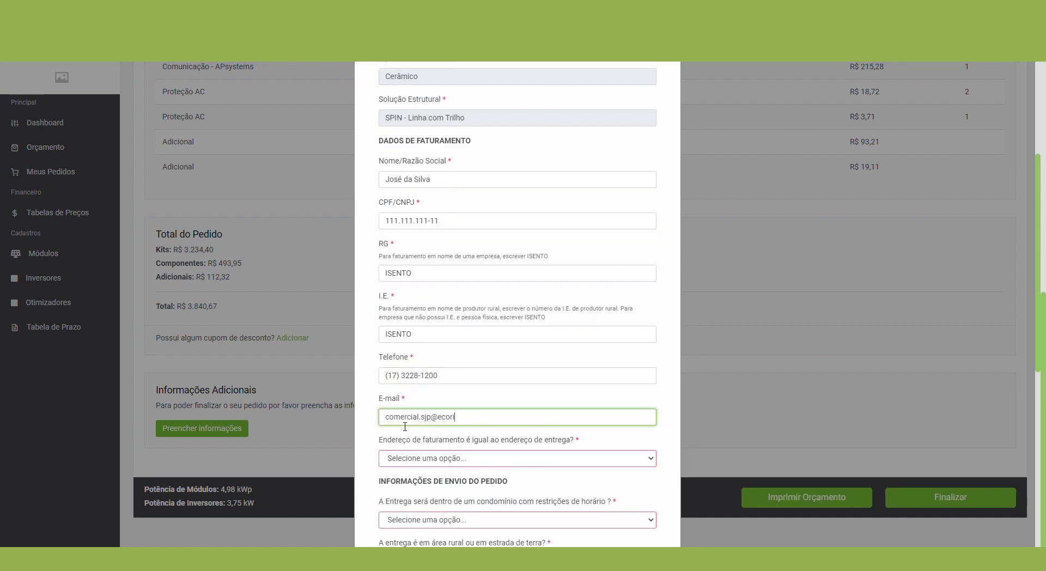
key(Tab)
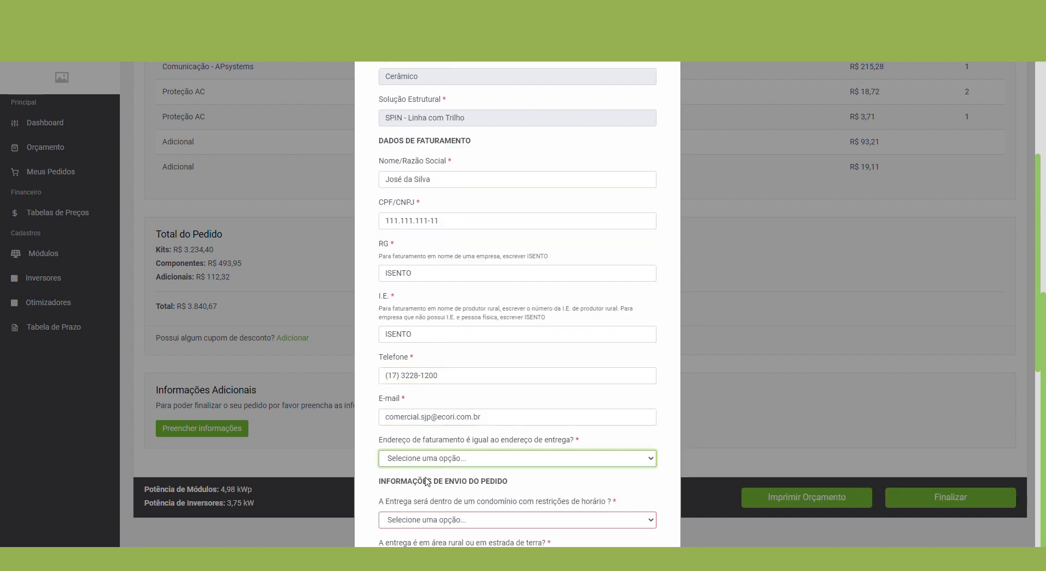
click(421, 486)
Step: Answer the delivery questions: condominium Não, rural delivery Não, truck access Sim
scroll(414, 389, down, 10)
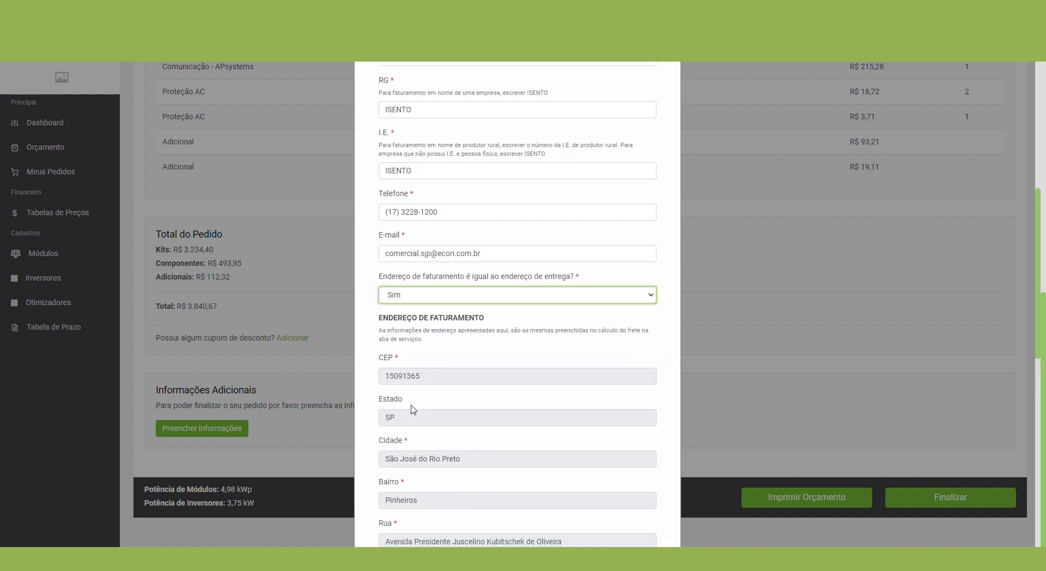
click(400, 306)
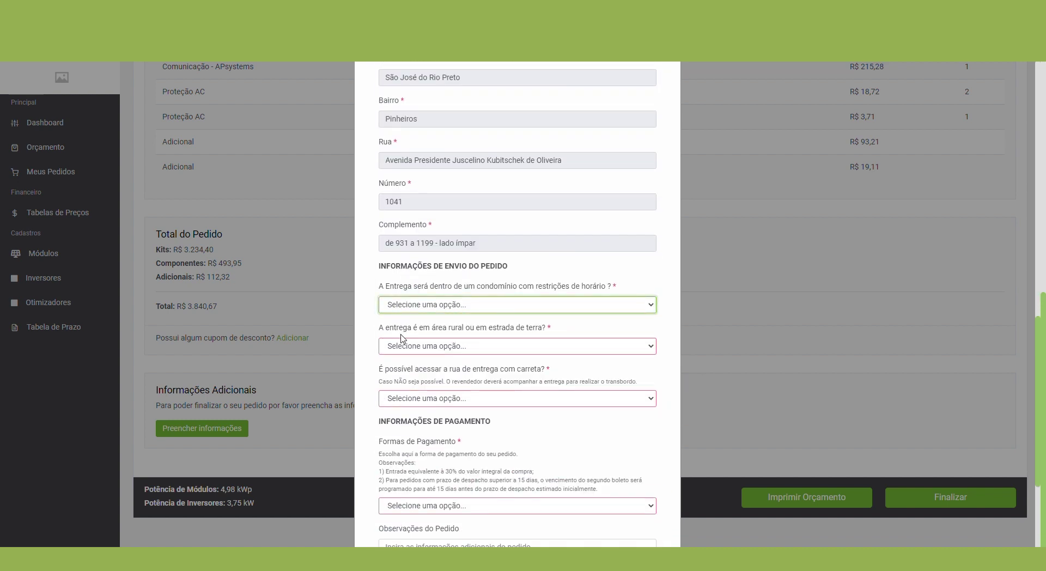
key(n)
key(Tab)
key(n)
key(Tab)
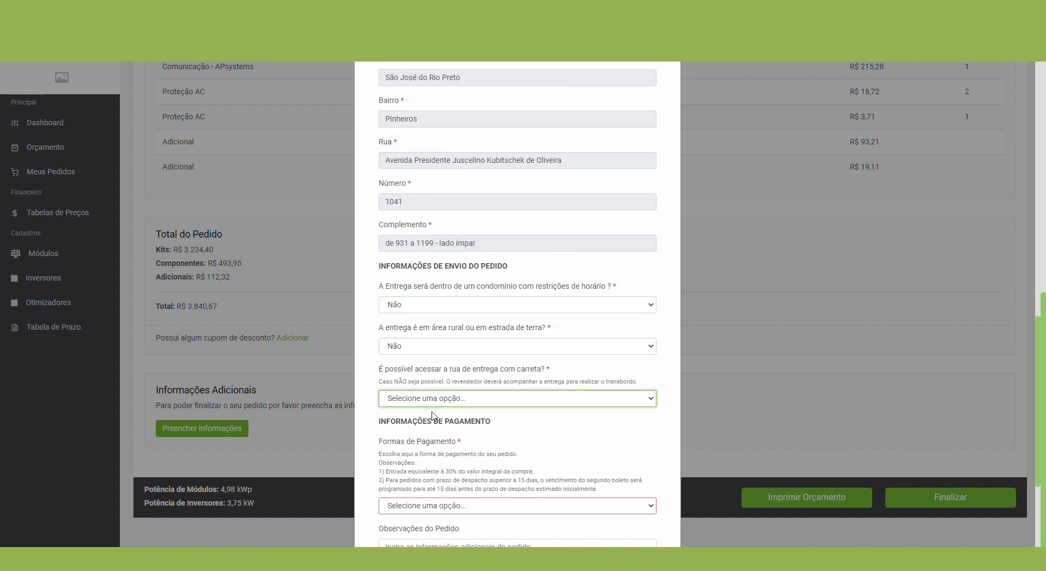
key(s)
Step: Choose Boleto à vista (7 DDL) payment and add the note 'Informações'
scroll(432, 403, down, 3)
key(Tab)
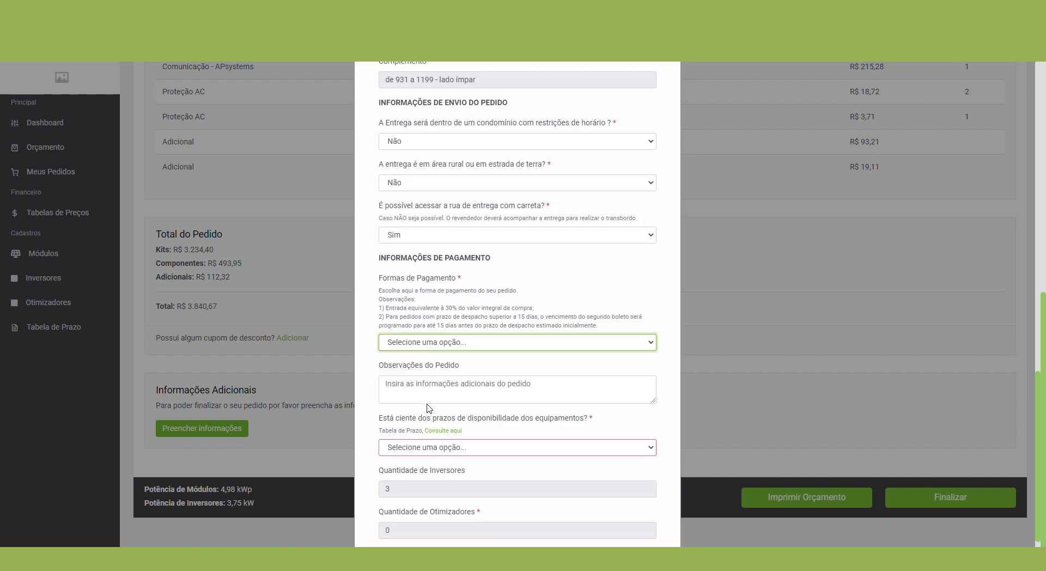
key(b)
scroll(420, 373, down, 2)
key(Tab)
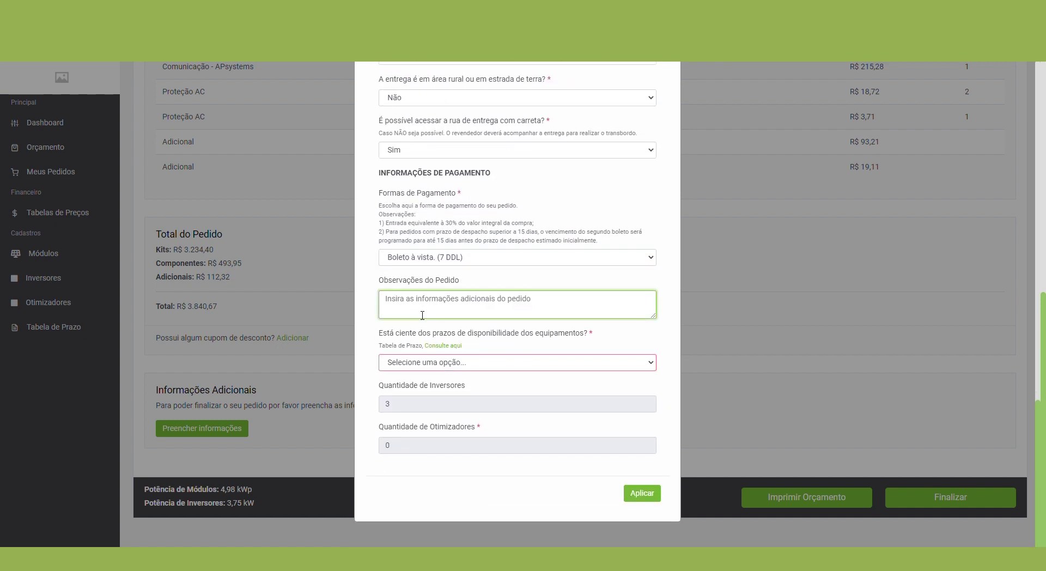
text(Informações extras)
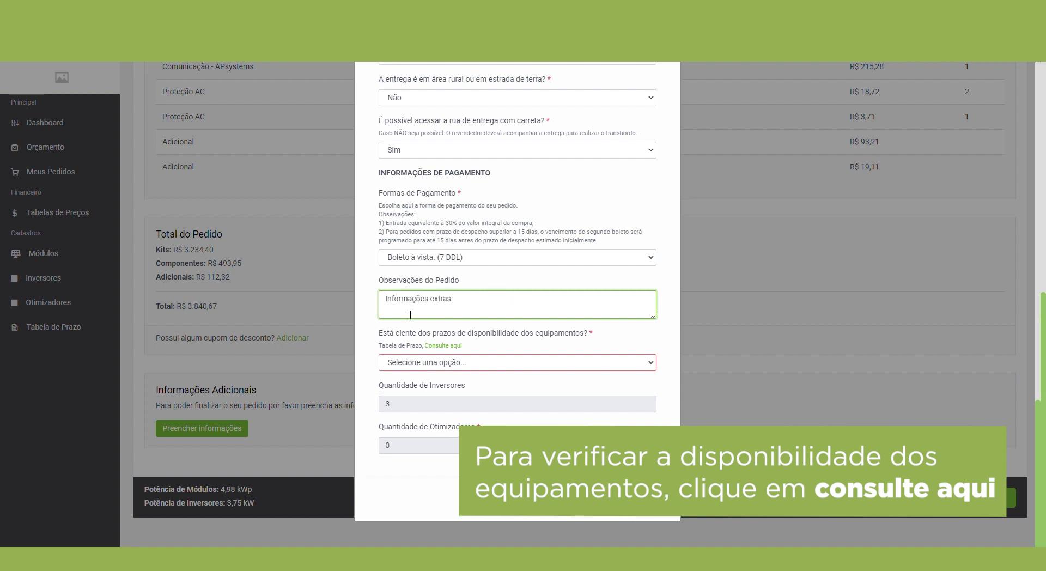
Step: Acknowledge equipment availability deadlines with SIM and apply the additional information
key(Tab)
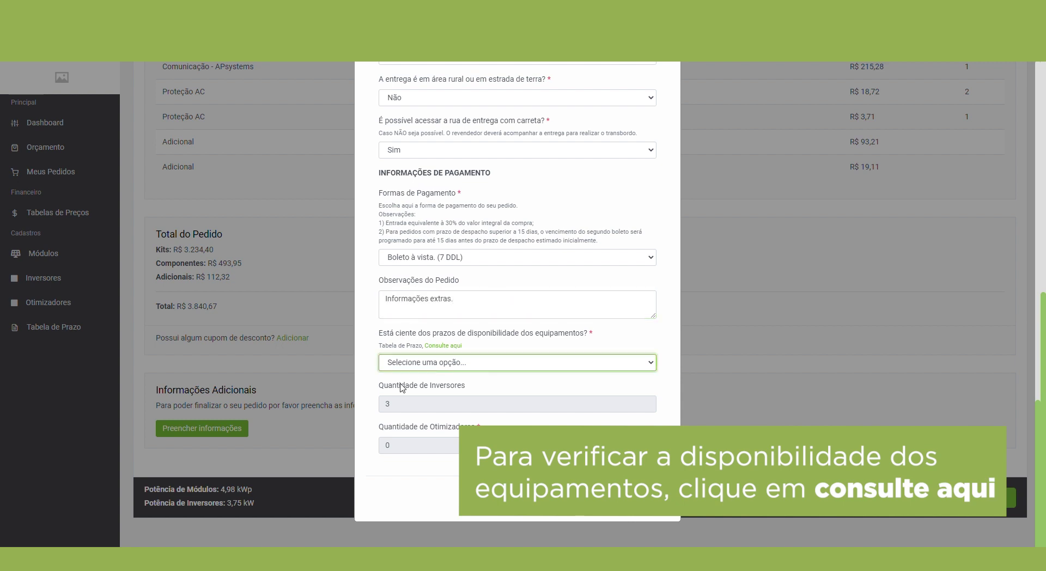
click(455, 344)
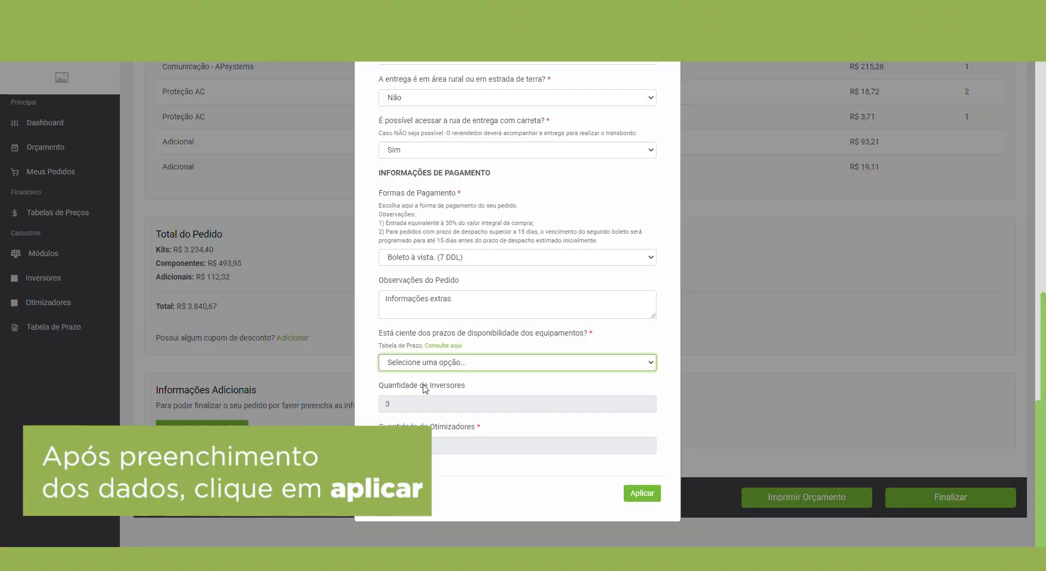
click(424, 389)
click(651, 495)
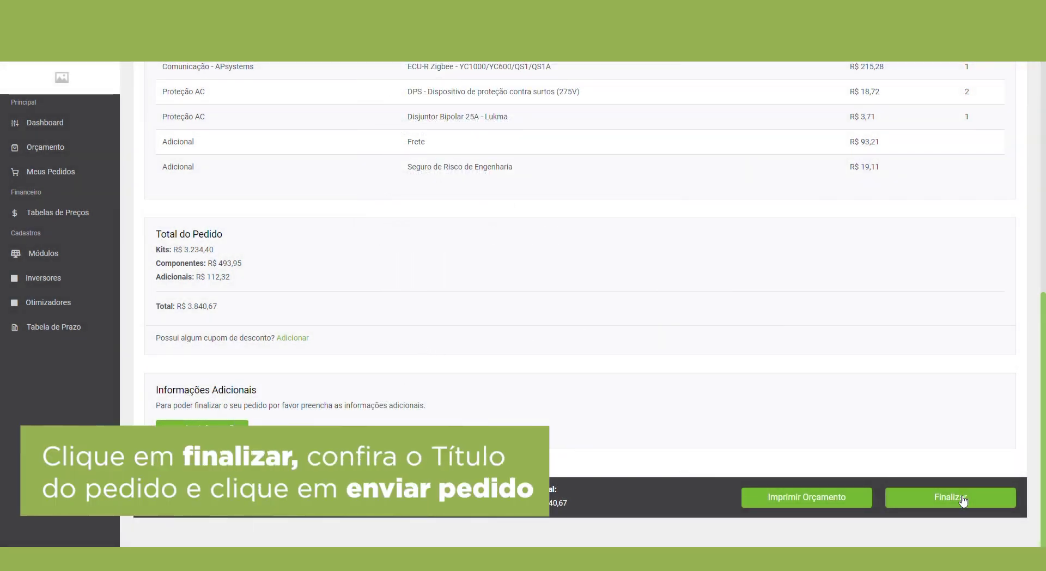
Step: Finalize and send the order so it lists as Criado, 4,98 kWp, R$ 3.840,67
click(955, 498)
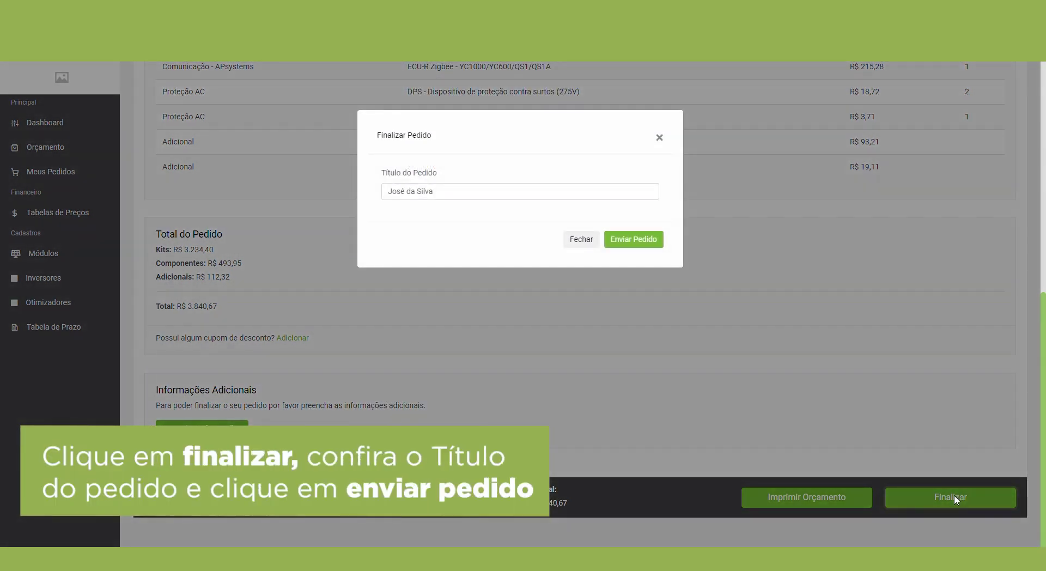
click(633, 241)
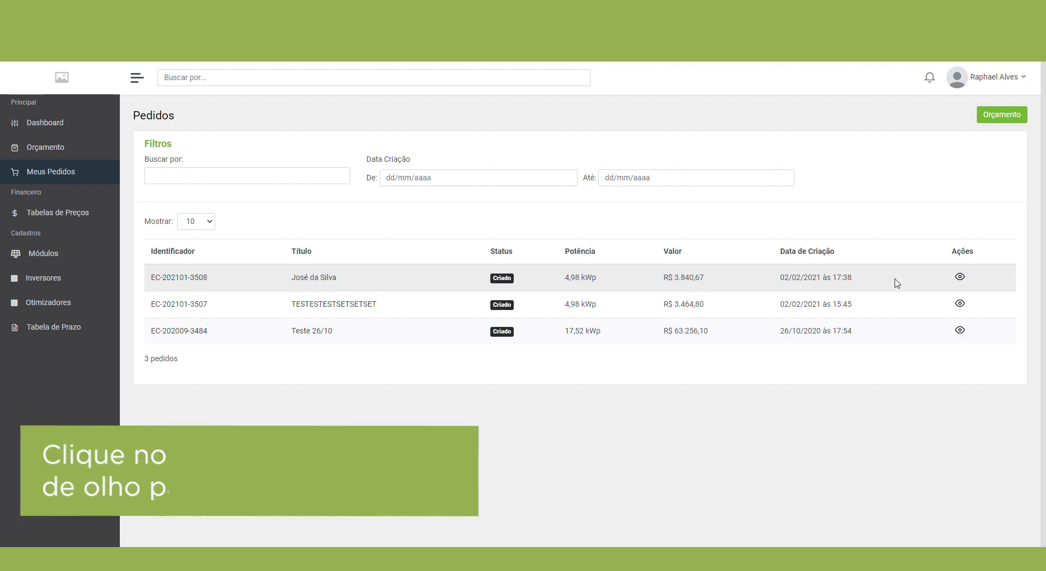
Step: Open the first order's details and review its Criado status, R$ 3.840,67 total and products
click(961, 278)
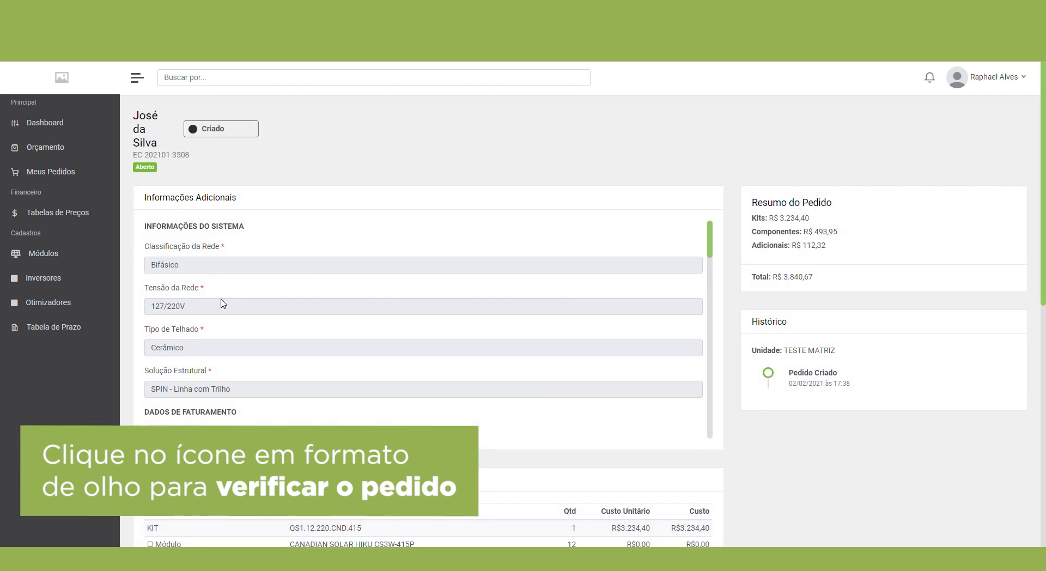
scroll(225, 321, down, 1)
scroll(805, 223, down, 2)
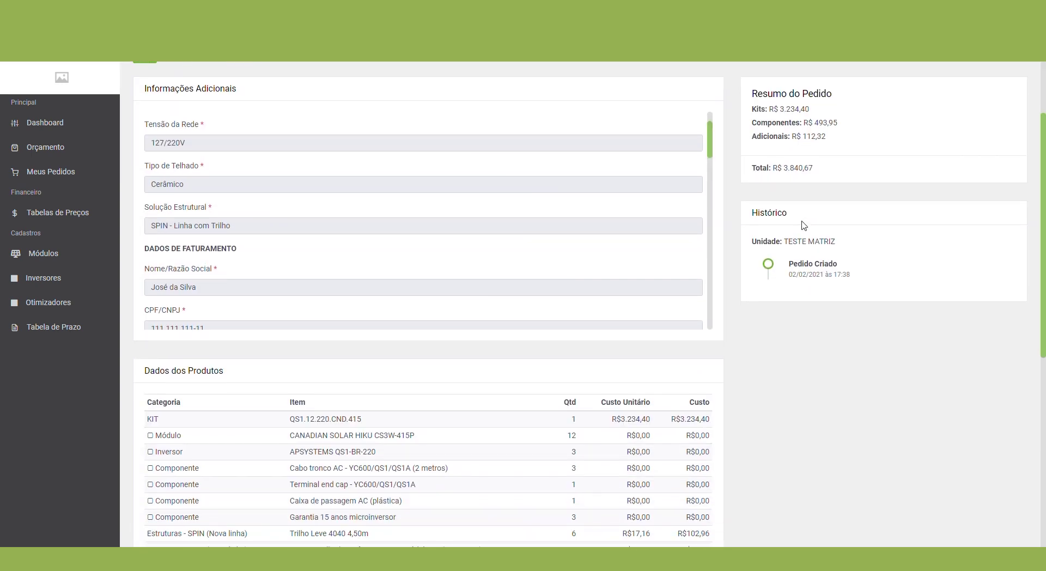
scroll(804, 225, down, 8)
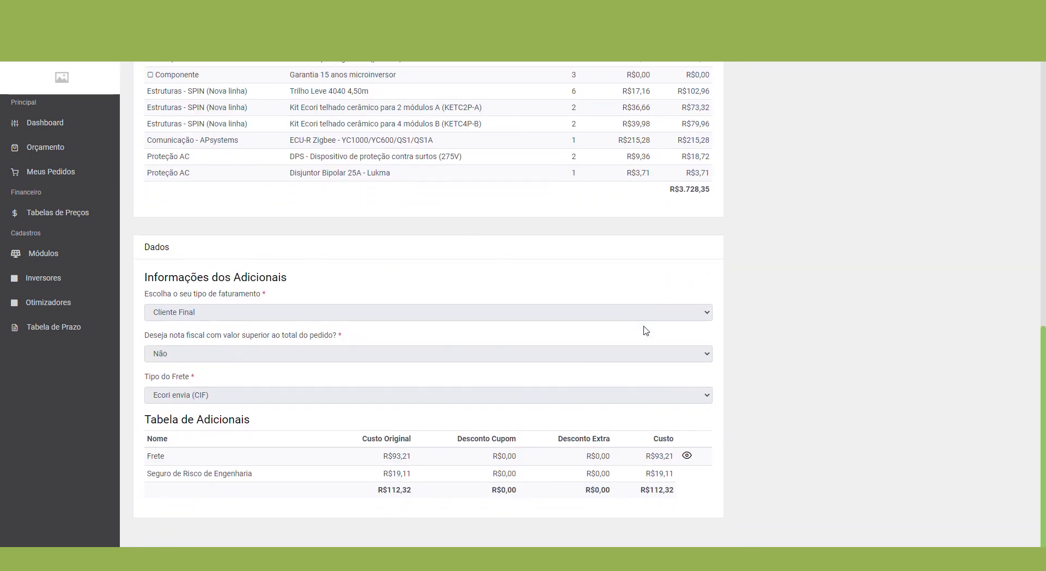